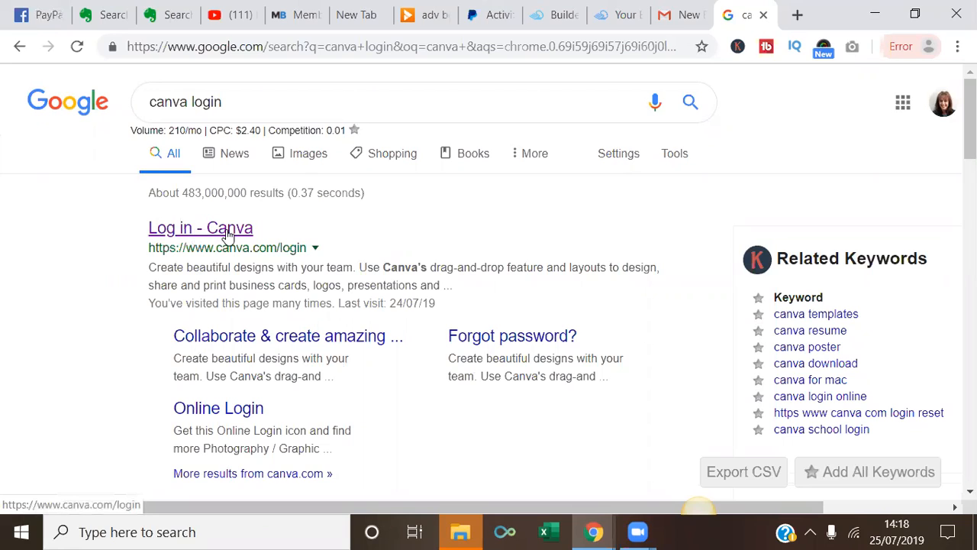
# - Open the Canva login page from the search results and start a new 1280 × 720 px YouTube Thumbnail design
pyautogui.click(227, 234)
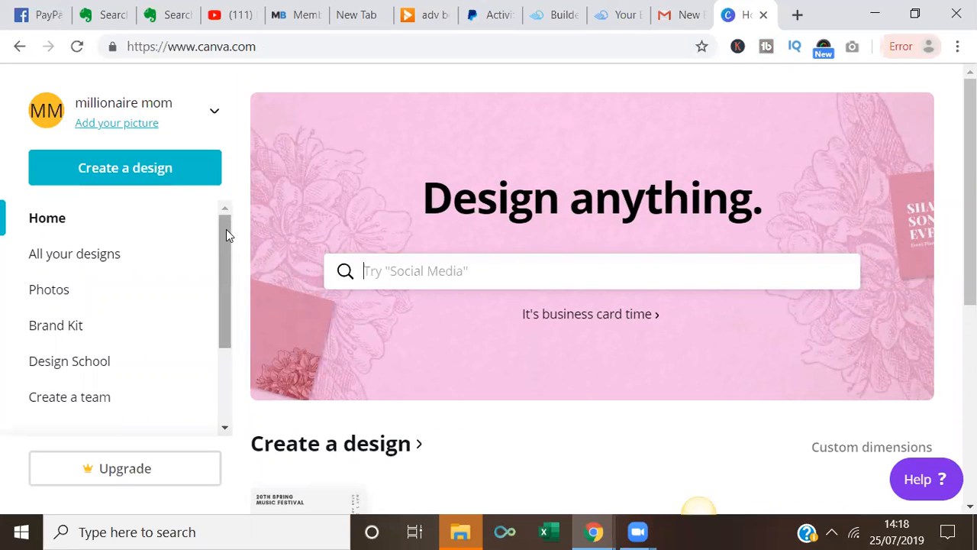
pyautogui.write('fac')
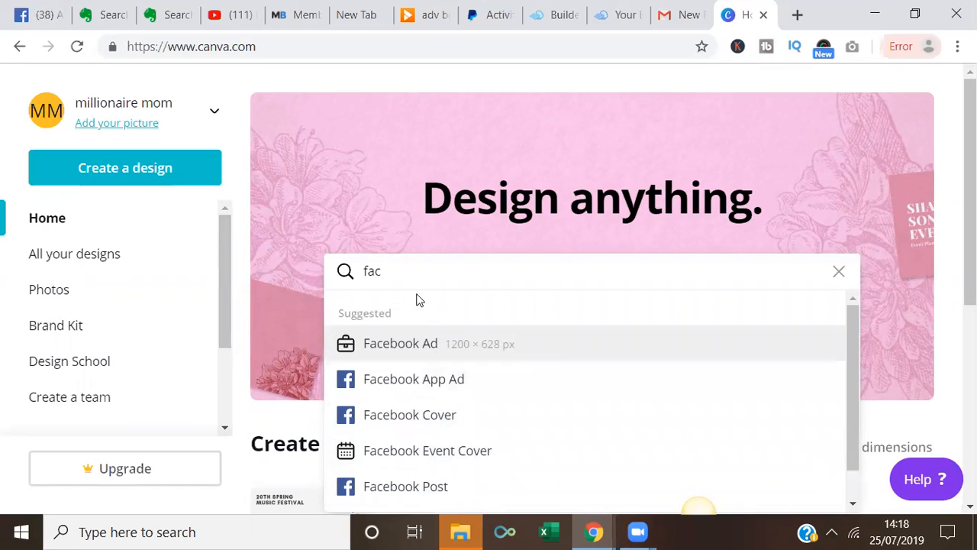
pyautogui.press('BackSpace')
pyautogui.press('BackSpace')
pyautogui.press('BackSpace')
pyautogui.write('th')
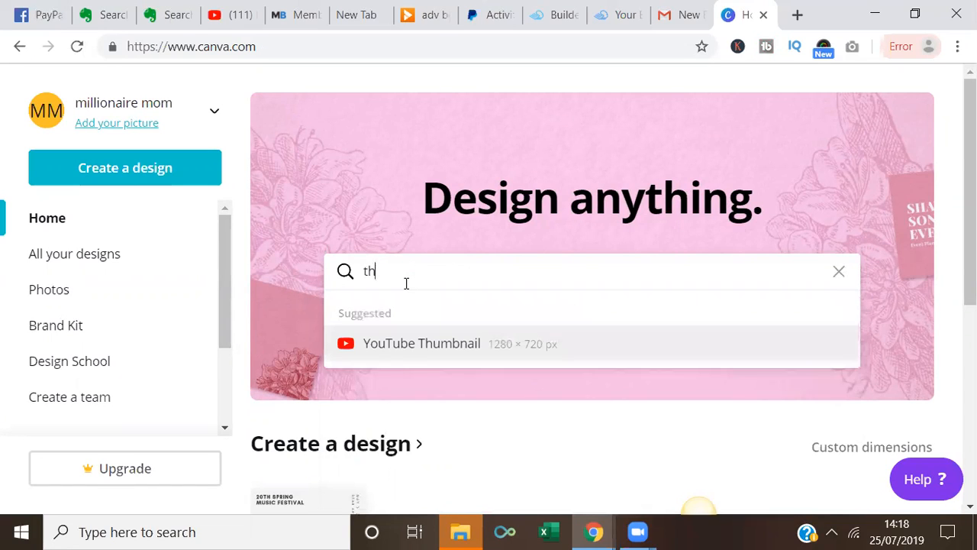
pyautogui.click(413, 344)
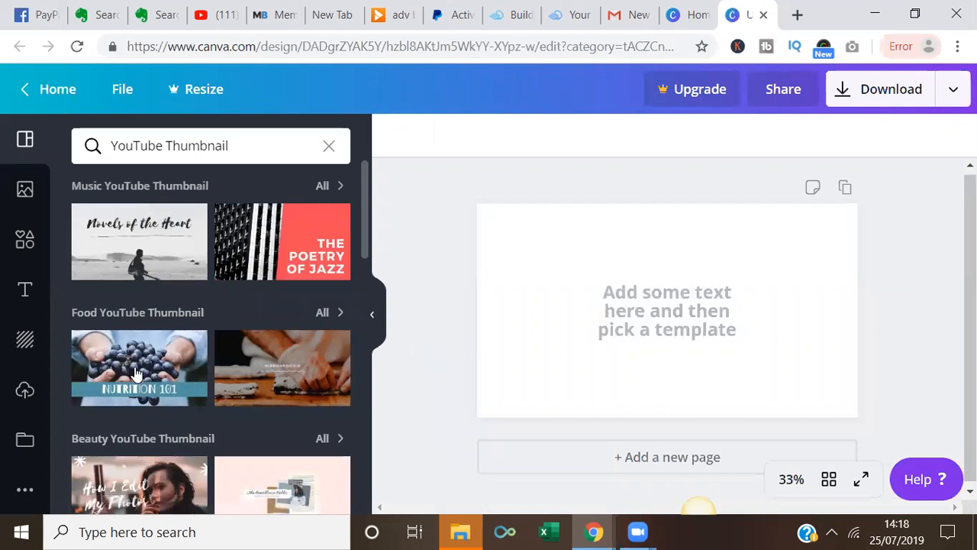
# - Add the uploaded YouTube logo to the page and set the uploaded Millionaire Mom banner as the page background
pyautogui.click(25, 393)
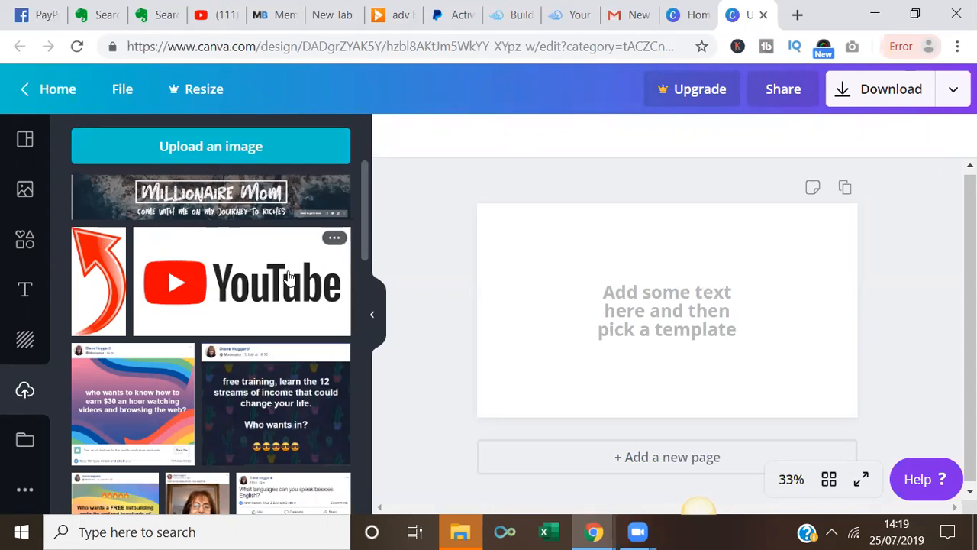
pyautogui.moveTo(287, 277); pyautogui.dragTo(654, 280)
pyautogui.moveTo(251, 200); pyautogui.dragTo(729, 218)
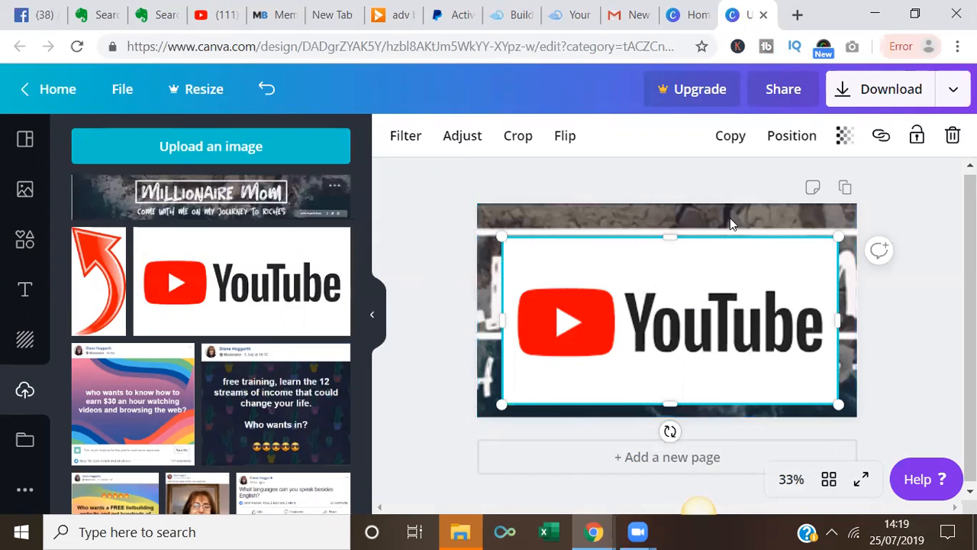
# - Crop the YouTube logo down to its lower strip and try to shift the banner image within the background
pyautogui.moveTo(674, 238); pyautogui.dragTo(687, 347)
pyautogui.click(714, 301)
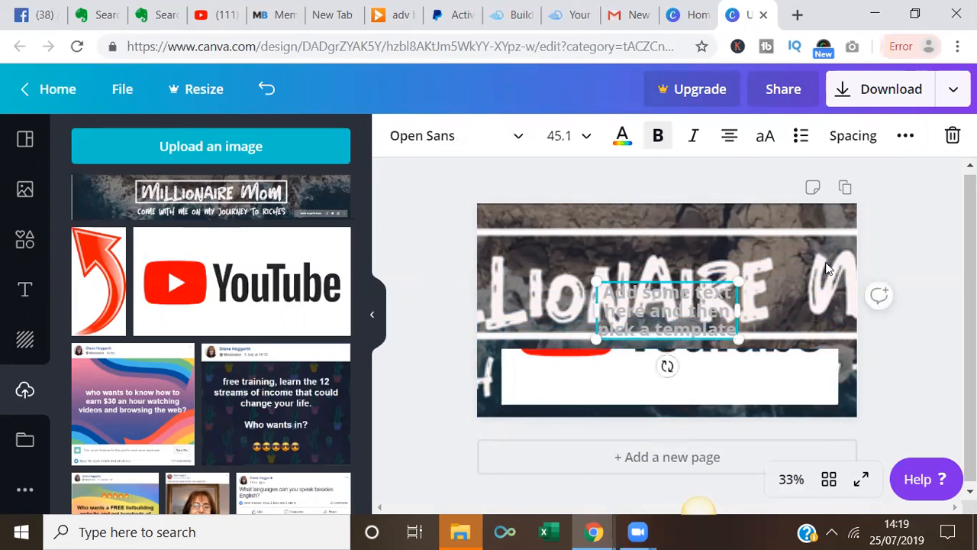
pyautogui.doubleClick(838, 257)
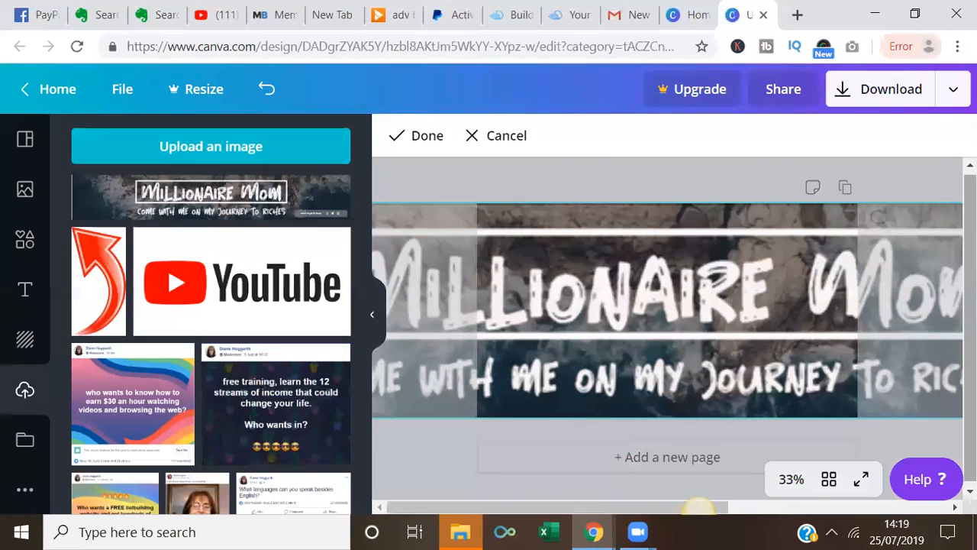
pyautogui.moveTo(877, 258); pyautogui.dragTo(341, 265)
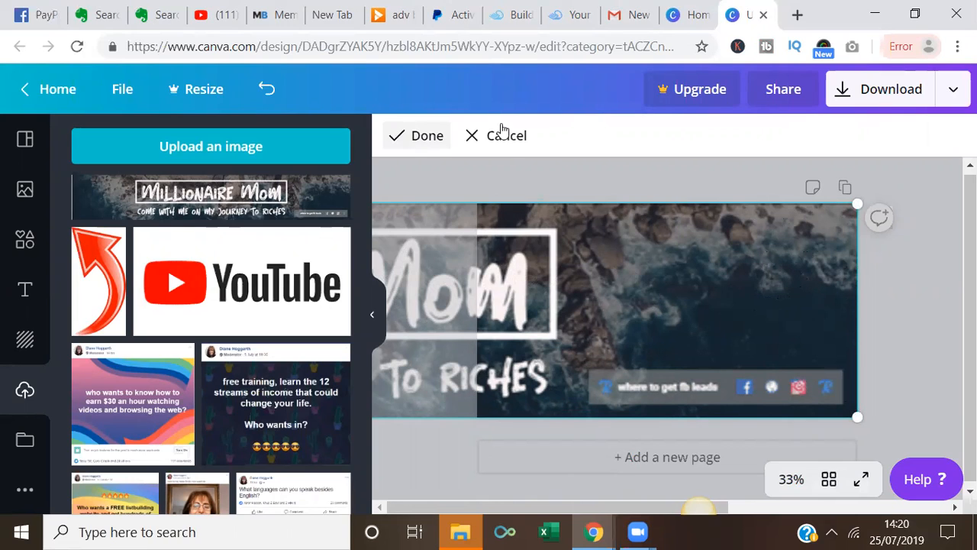
pyautogui.click(473, 137)
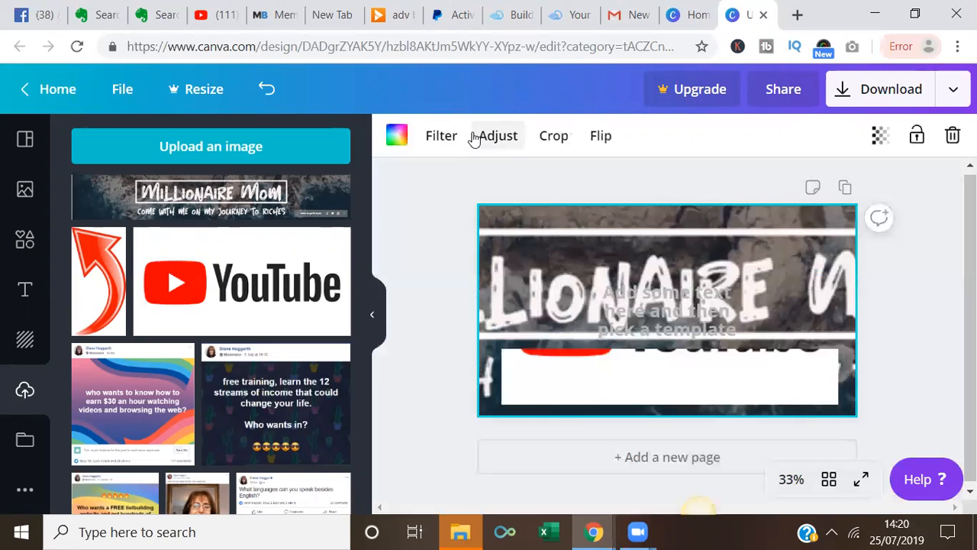
# - Delete the Millionaire Mom banner from the page background
pyautogui.rightClick(650, 256)
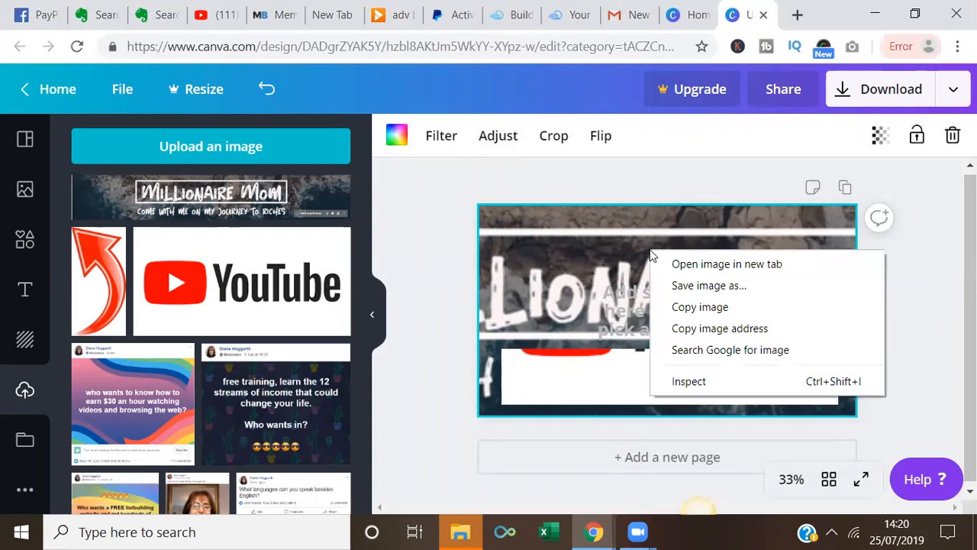
pyautogui.press('Escape')
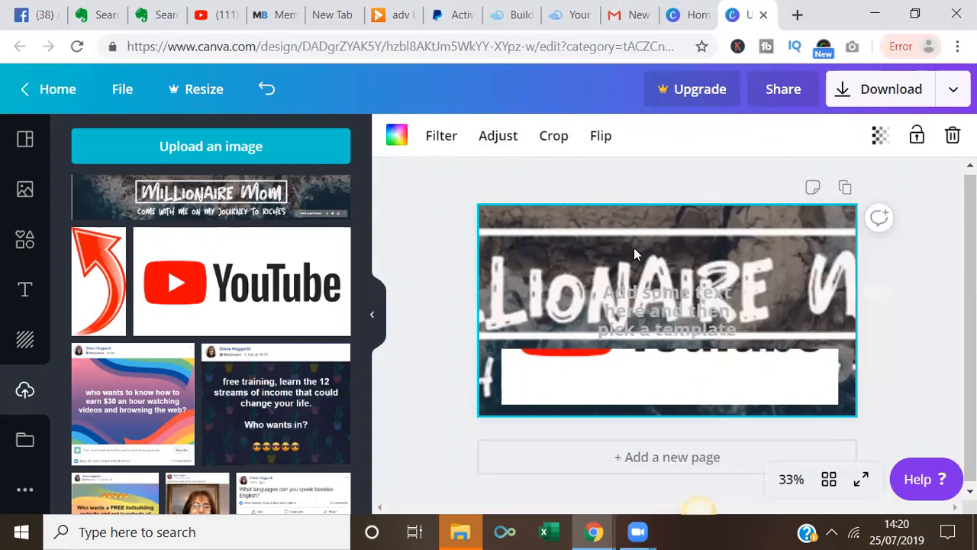
pyautogui.click(952, 136)
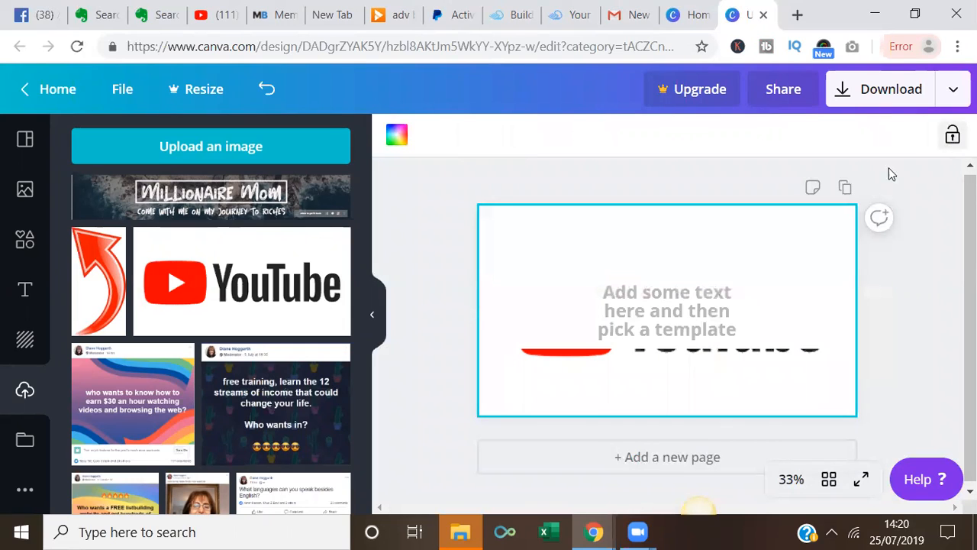
# - Uncrop the YouTube logo, then shrink it and move it into the lower-left corner of the thumbnail
pyautogui.click(727, 374)
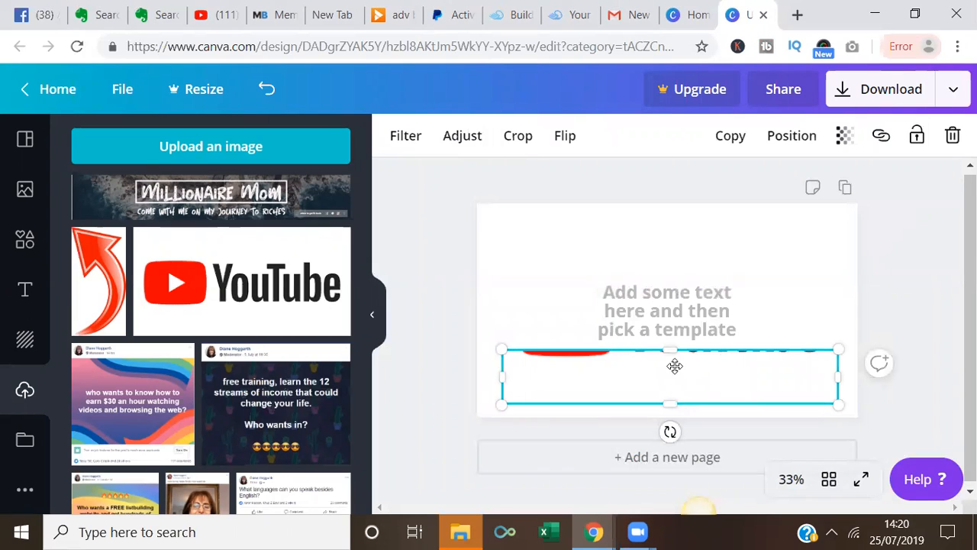
pyautogui.moveTo(670, 350); pyautogui.dragTo(642, 257)
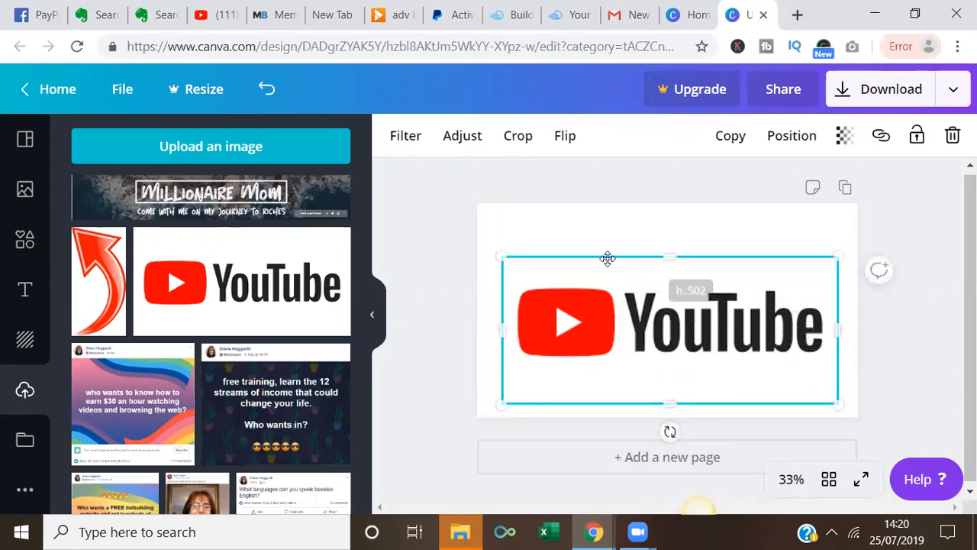
pyautogui.moveTo(505, 256); pyautogui.dragTo(669, 328)
pyautogui.moveTo(778, 347); pyautogui.dragTo(589, 355)
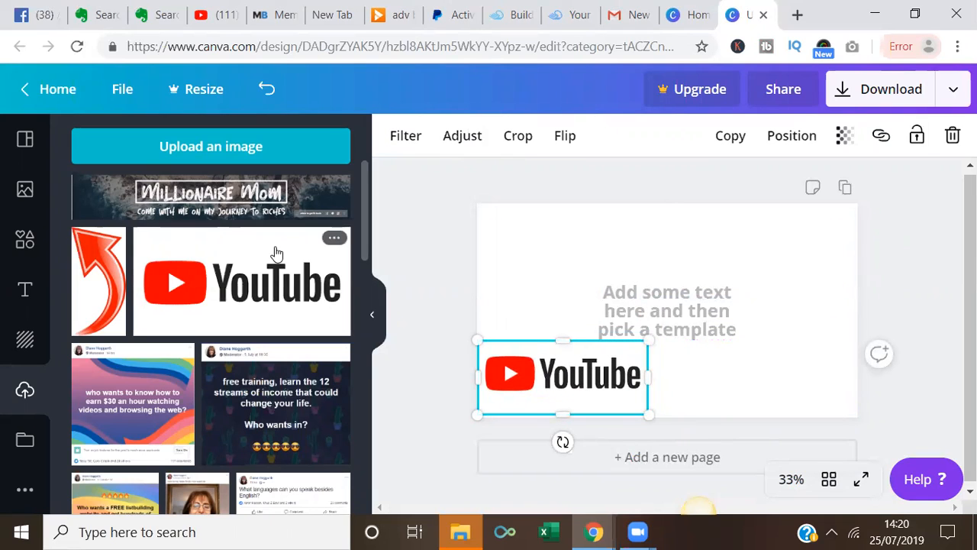
# - Place the Millionaire Mom banner along the thumbnail's upper edge and the red arrow at its lower right, shrunk to clear the banner
pyautogui.moveTo(280, 202); pyautogui.dragTo(675, 226)
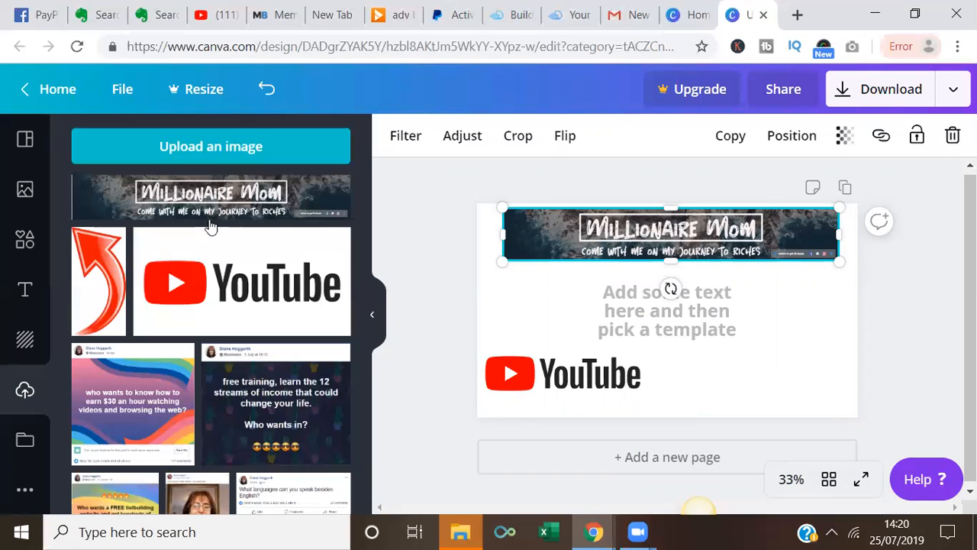
pyautogui.moveTo(109, 259); pyautogui.dragTo(790, 283)
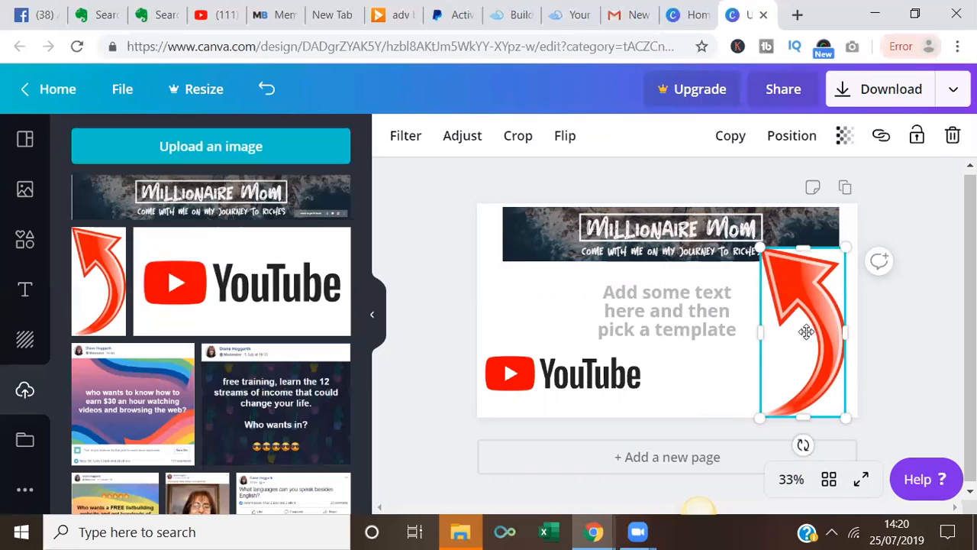
pyautogui.click(724, 364)
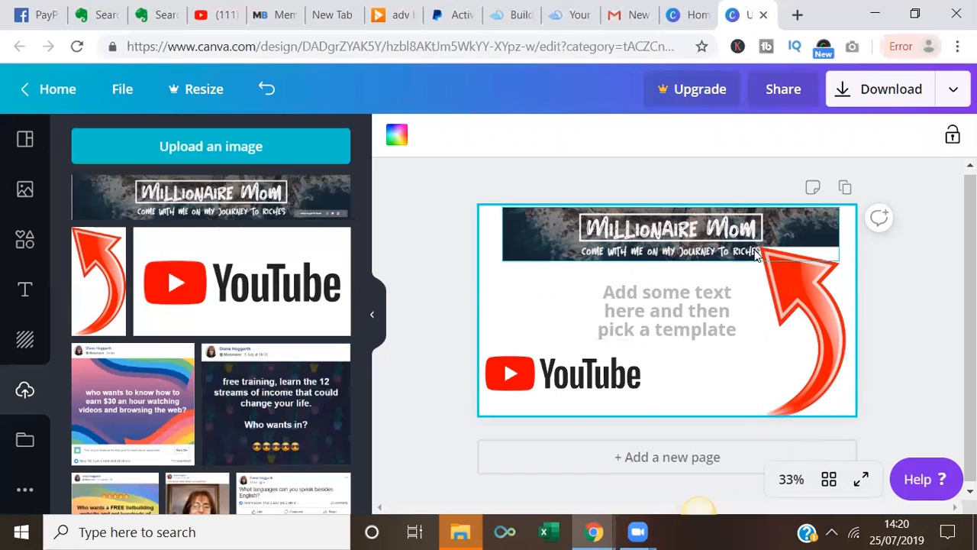
pyautogui.click(771, 329)
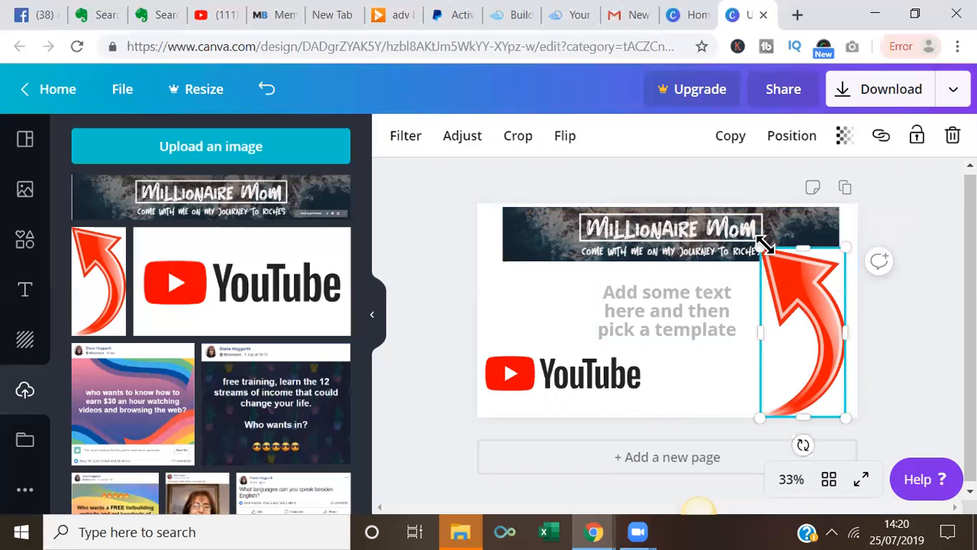
pyautogui.moveTo(766, 254); pyautogui.dragTo(780, 284)
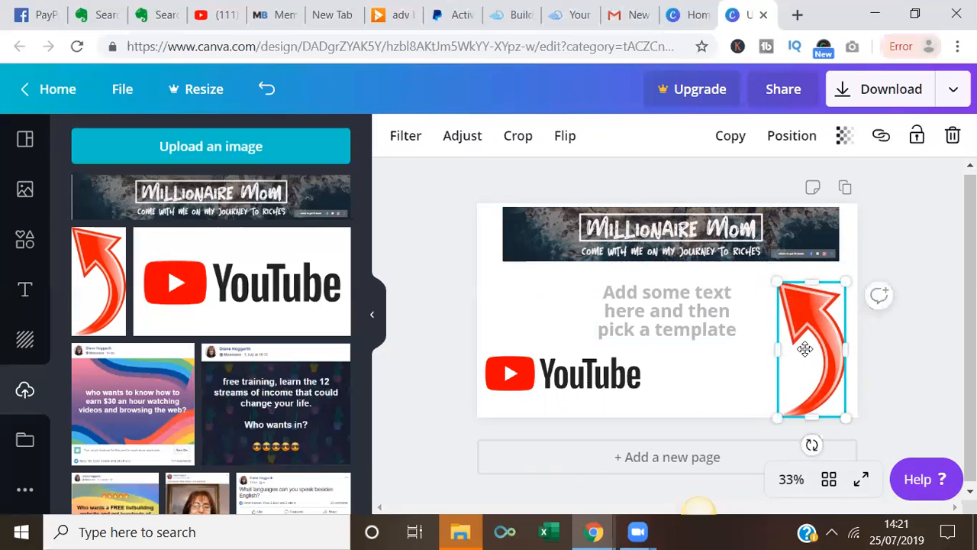
# - Rotate the red arrow to point upward and shift it inward, and align the YouTube logo with the page's lower edge
pyautogui.click(943, 341)
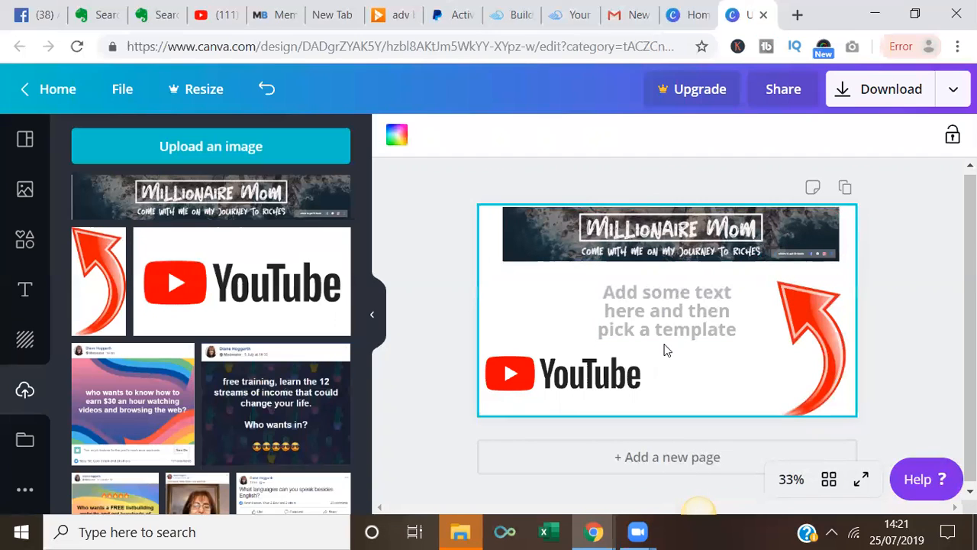
pyautogui.click(809, 372)
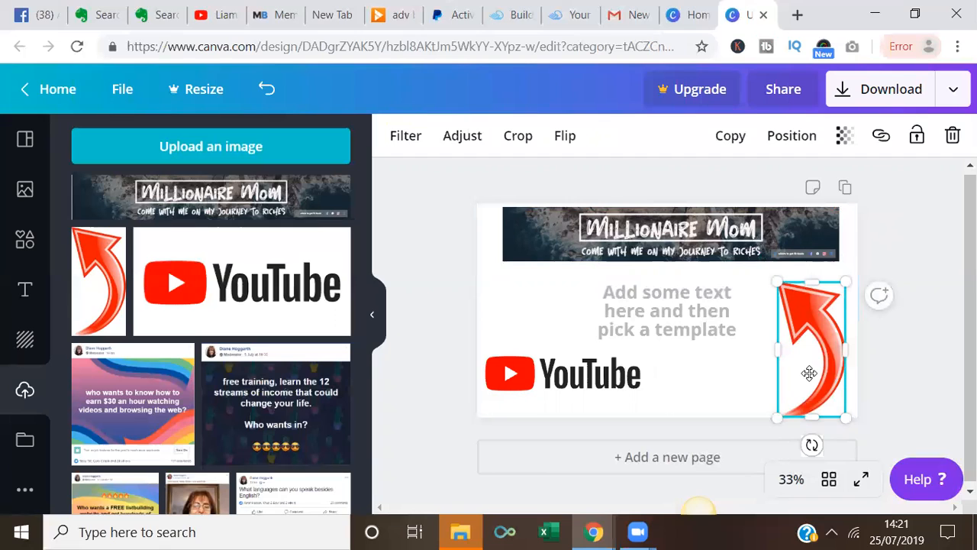
pyautogui.moveTo(811, 447); pyautogui.dragTo(749, 410)
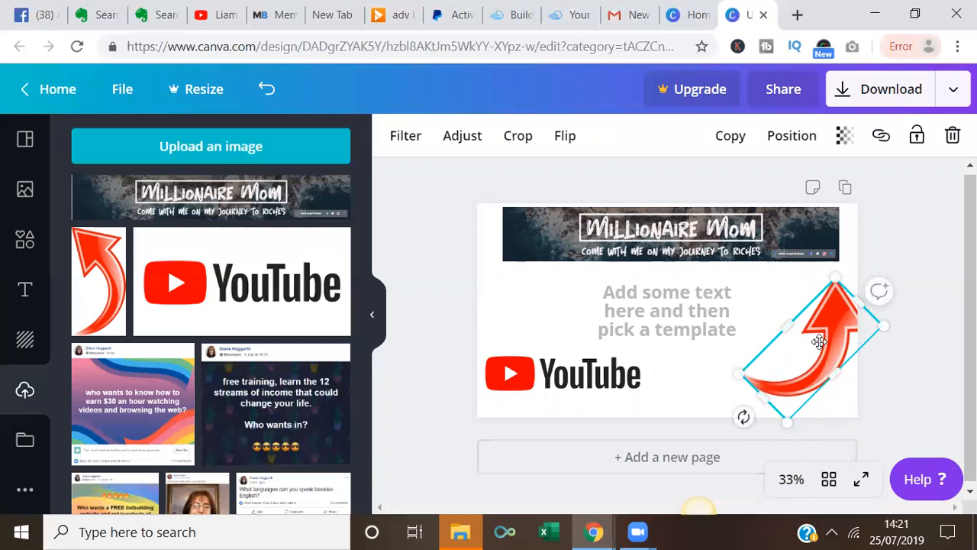
pyautogui.moveTo(818, 341); pyautogui.dragTo(777, 333)
pyautogui.moveTo(607, 367)
pyautogui.mouseDown()
pyautogui.moveTo(602, 285)
pyautogui.moveTo(617, 364)
pyautogui.moveTo(606, 367)
pyautogui.mouseUp()
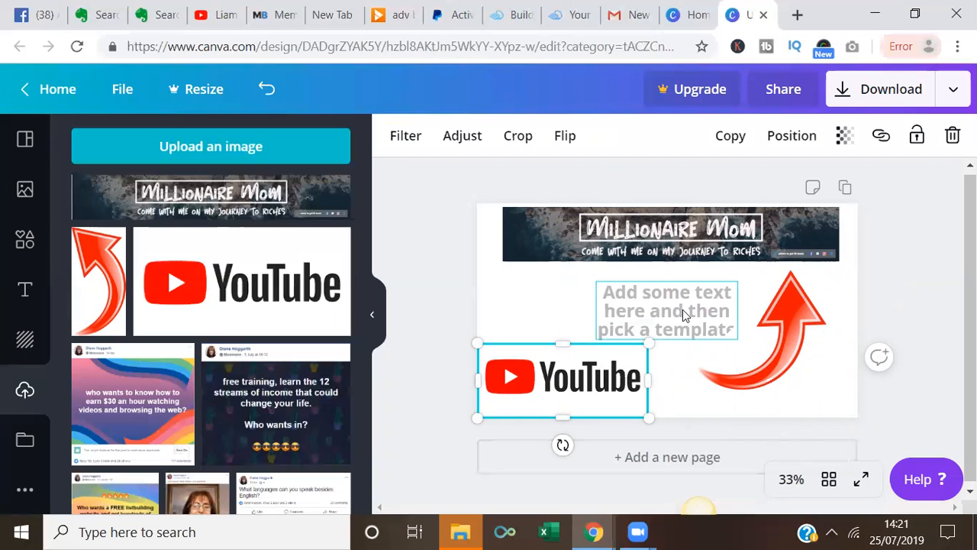
# - Add a heading text box to the middle of the thumbnail and select its whole text
pyautogui.click(26, 293)
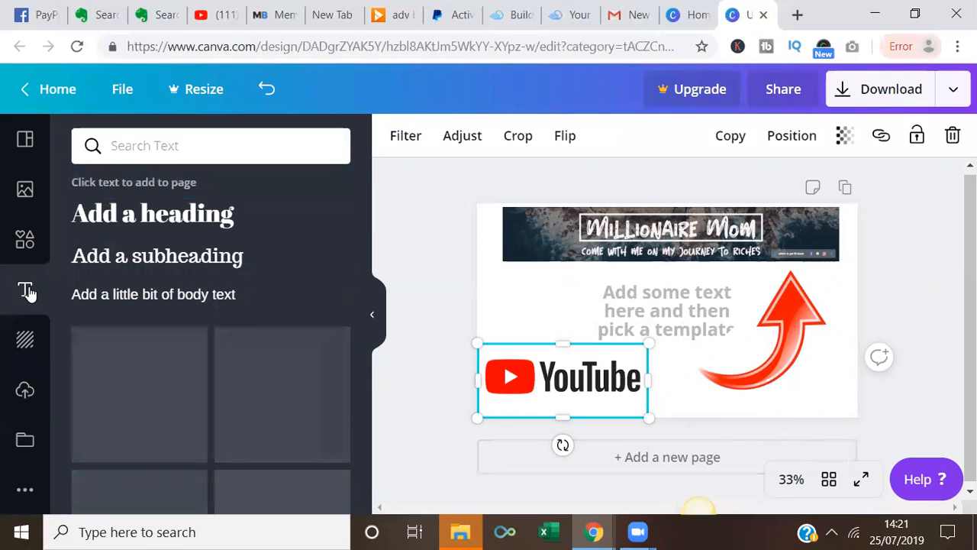
pyautogui.click(160, 216)
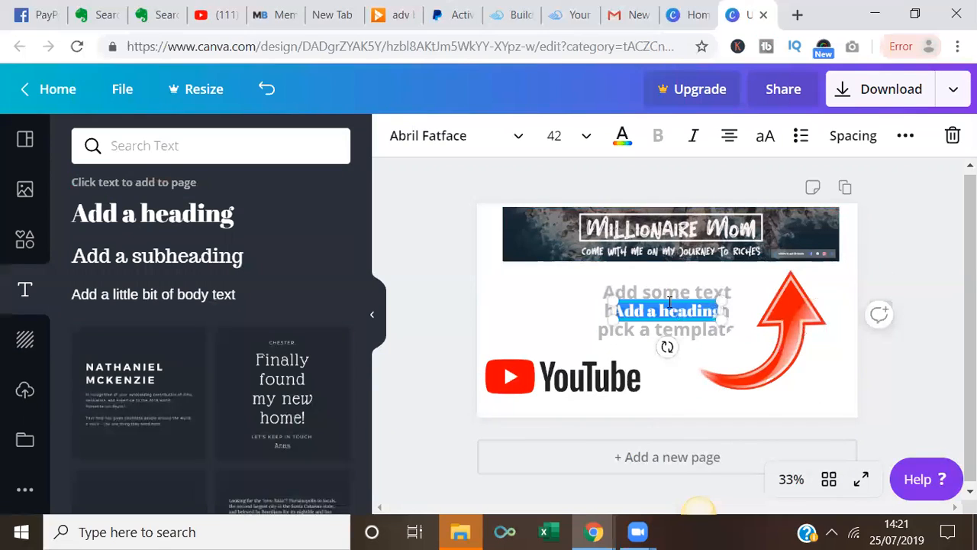
pyautogui.click(605, 303)
pyautogui.moveTo(643, 311); pyautogui.dragTo(563, 312)
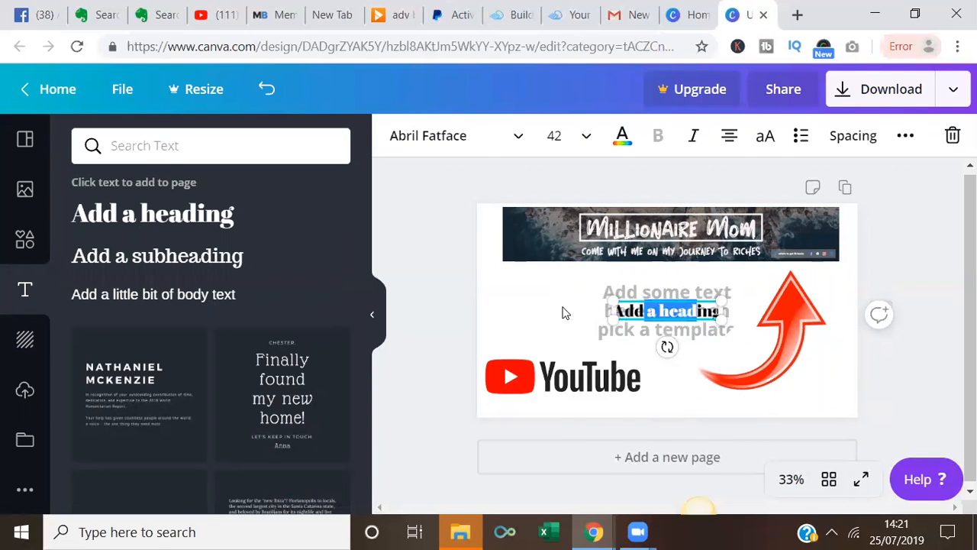
pyautogui.tripleClick(659, 309)
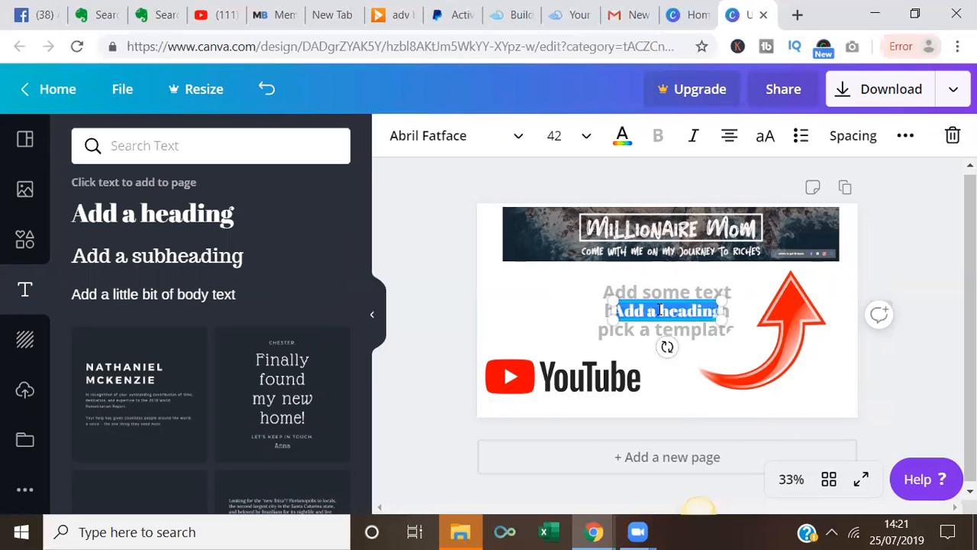
# - Set the heading's font size to 64 and its font to Adigiana Toybox
pyautogui.click(587, 139)
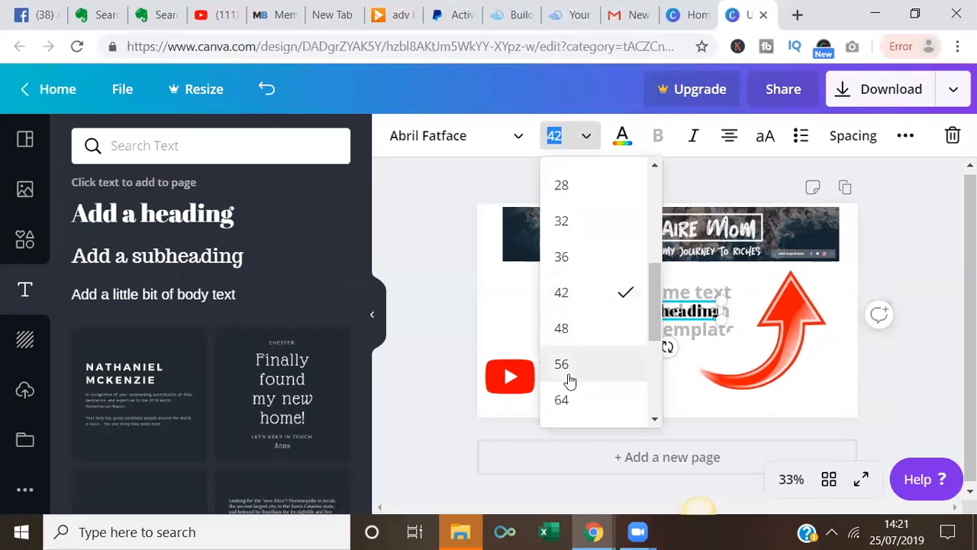
pyautogui.click(562, 401)
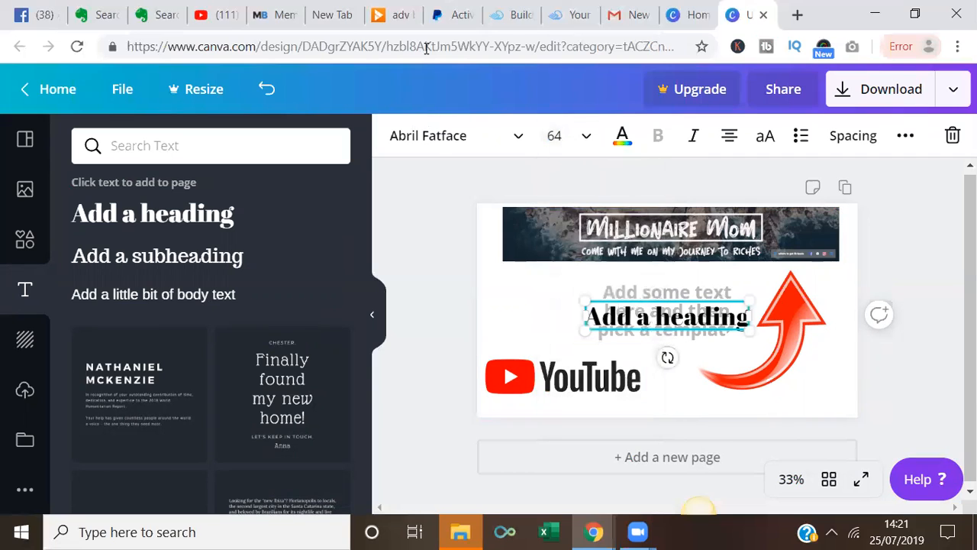
pyautogui.click(518, 139)
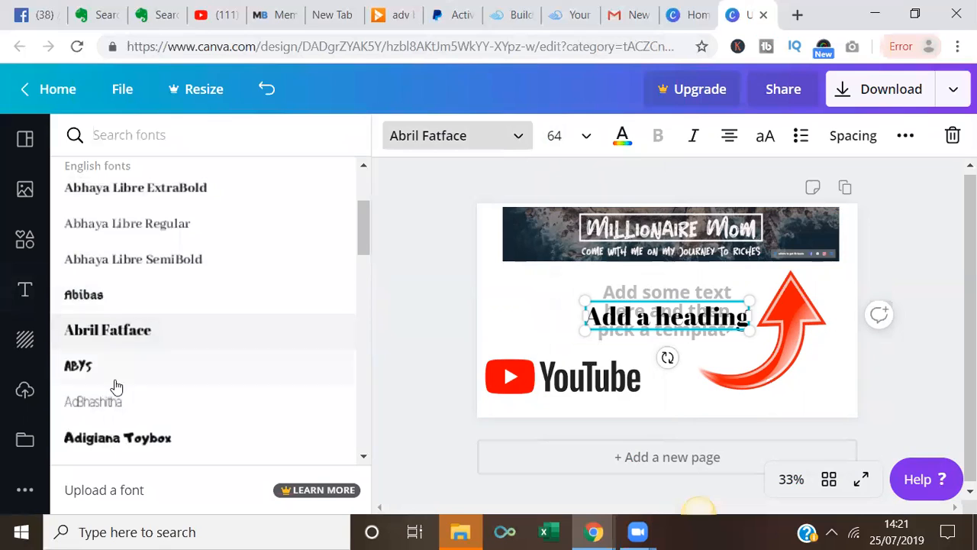
pyautogui.click(139, 441)
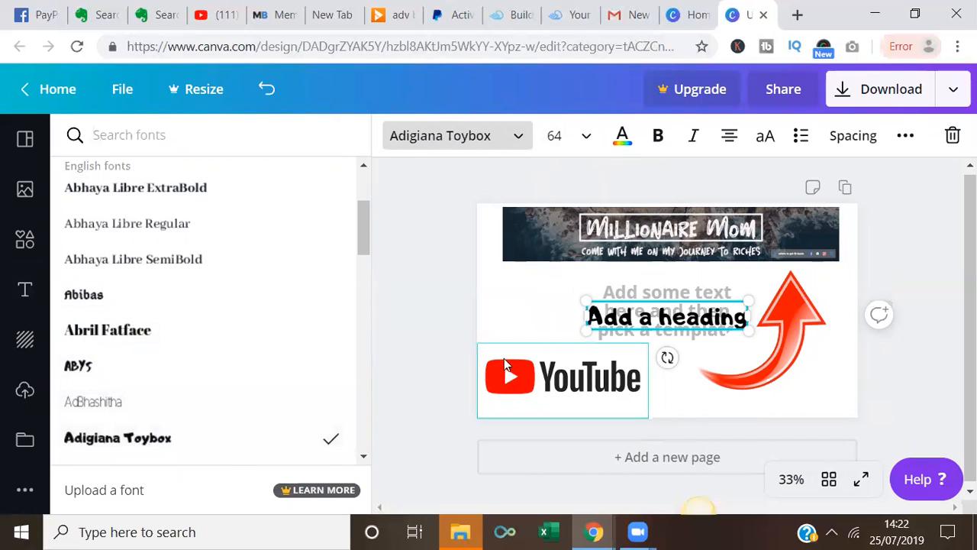
# - Replace the heading's placeholder text with "How to customise your youtube banner"
pyautogui.doubleClick(670, 328)
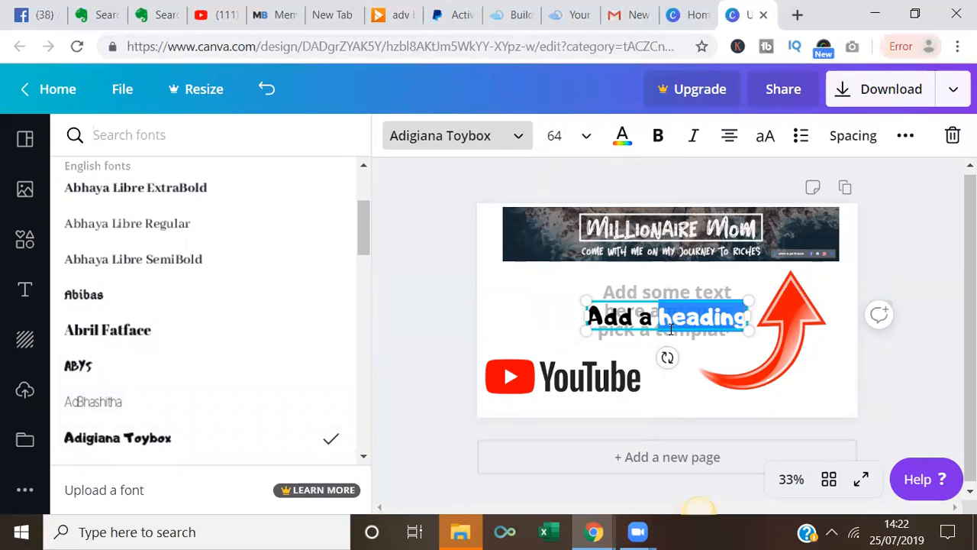
pyautogui.tripleClick(657, 315)
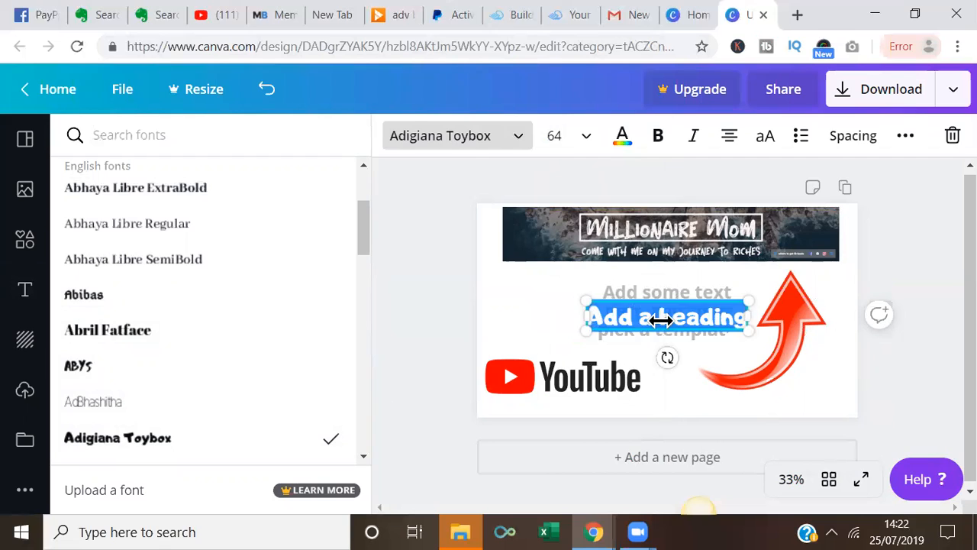
pyautogui.write('How to')
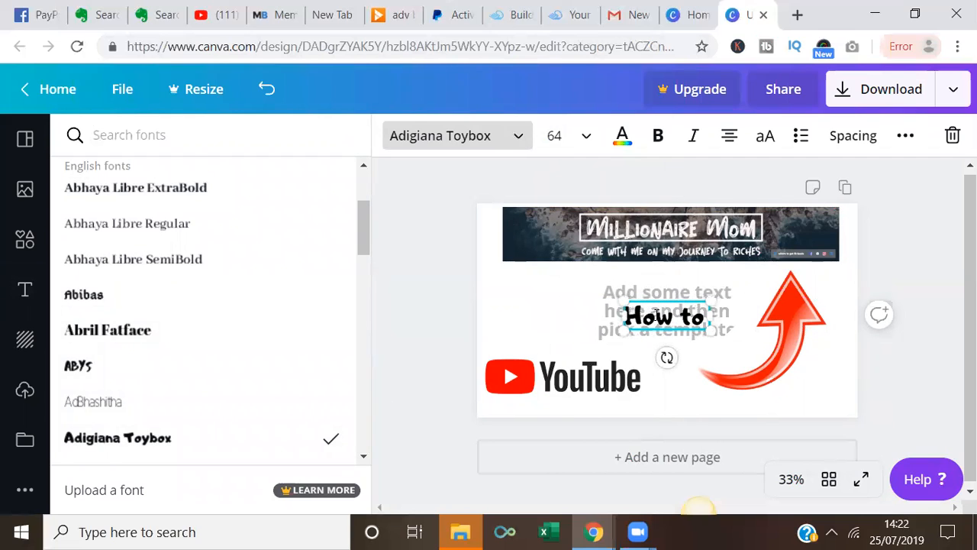
pyautogui.write(' cusom')
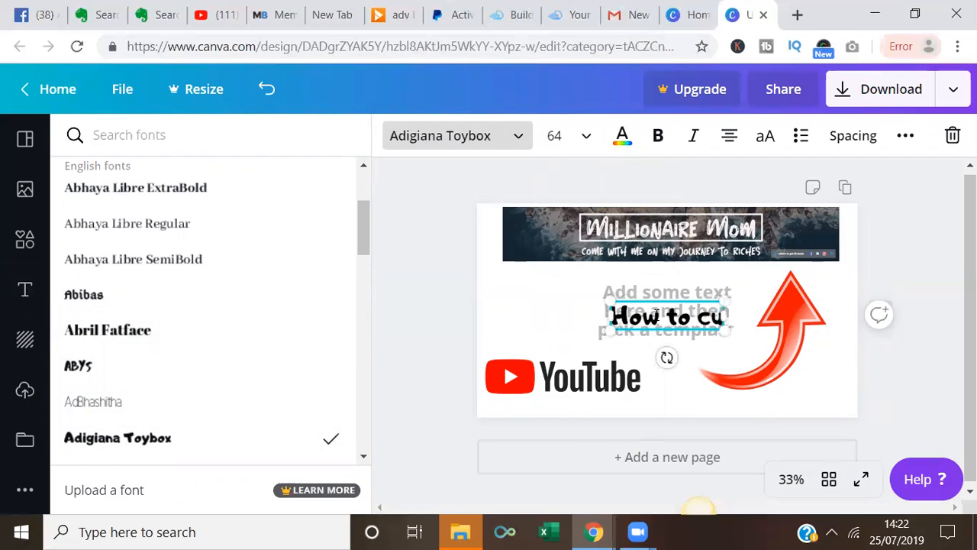
pyautogui.press('BackSpace')
pyautogui.press('BackSpace')
pyautogui.write('tomise')
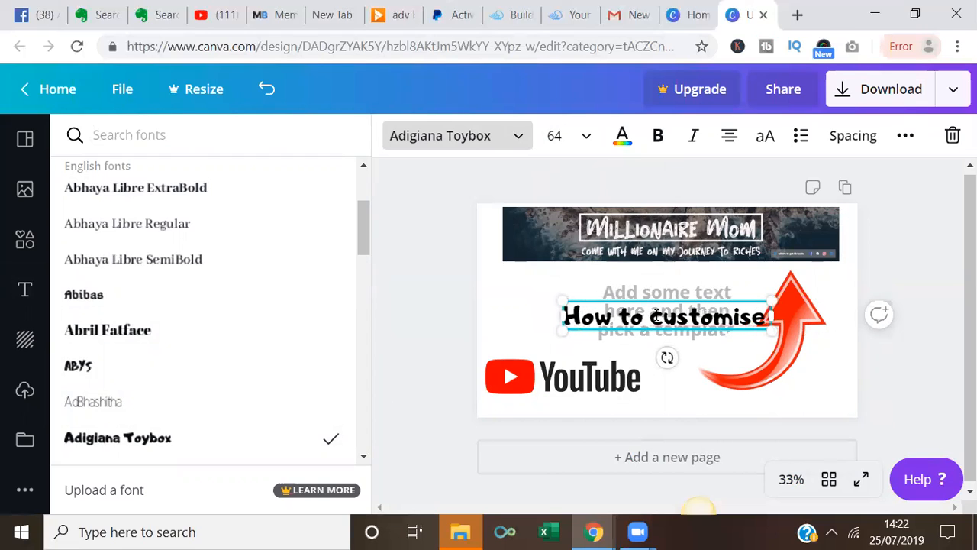
pyautogui.write(' yout')
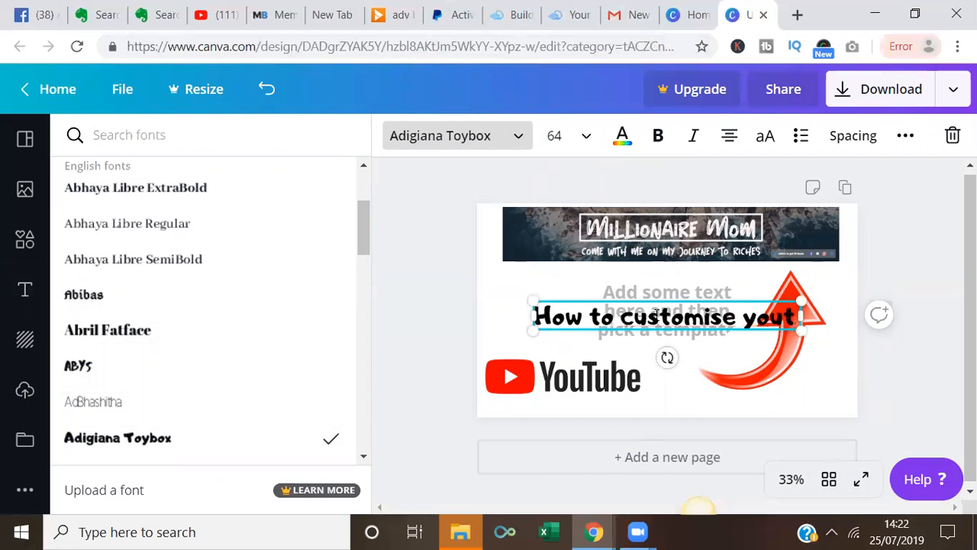
pyautogui.press('BackSpace')
pyautogui.write('r')
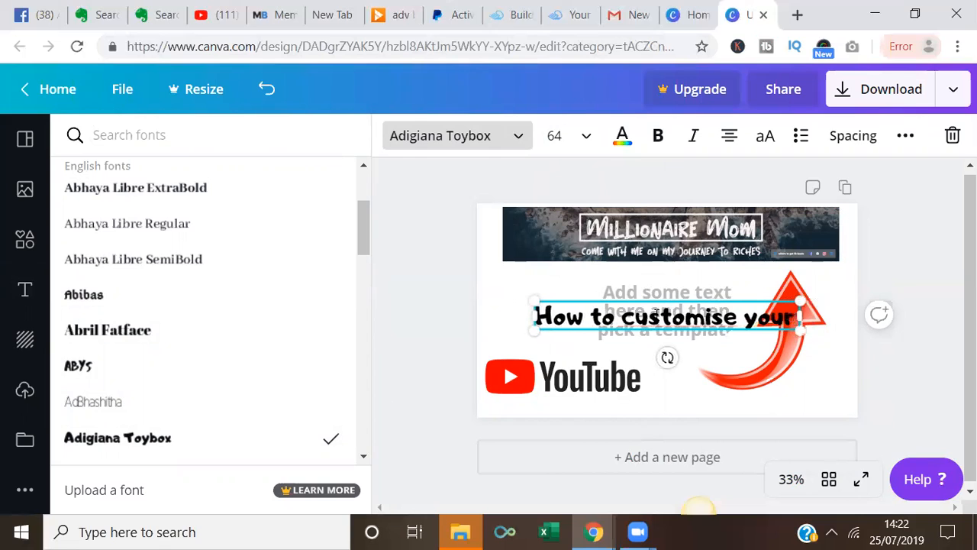
pyautogui.write(' youtube banner')
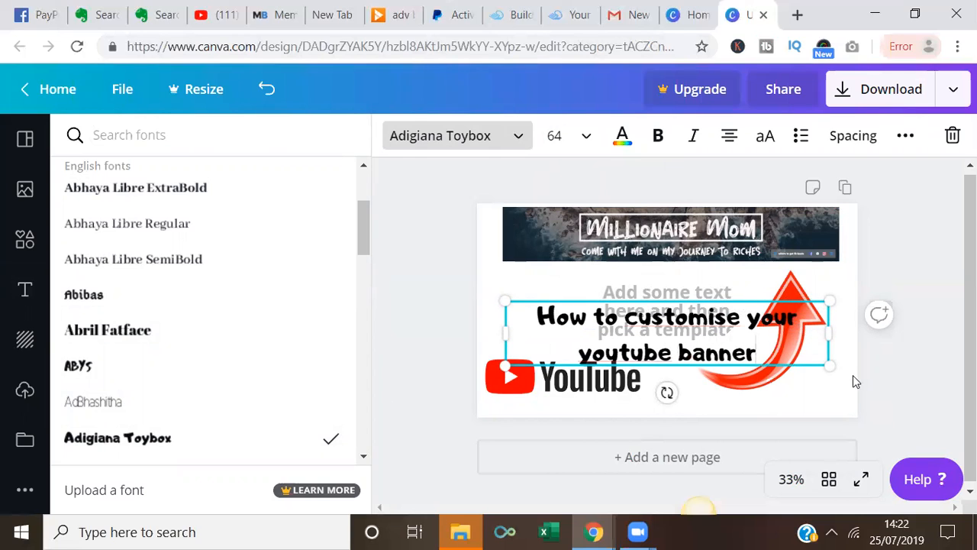
# - Narrow the heading's text box to clear the red arrow, and delete the grey placeholder text box behind it
pyautogui.moveTo(822, 336); pyautogui.dragTo(752, 336)
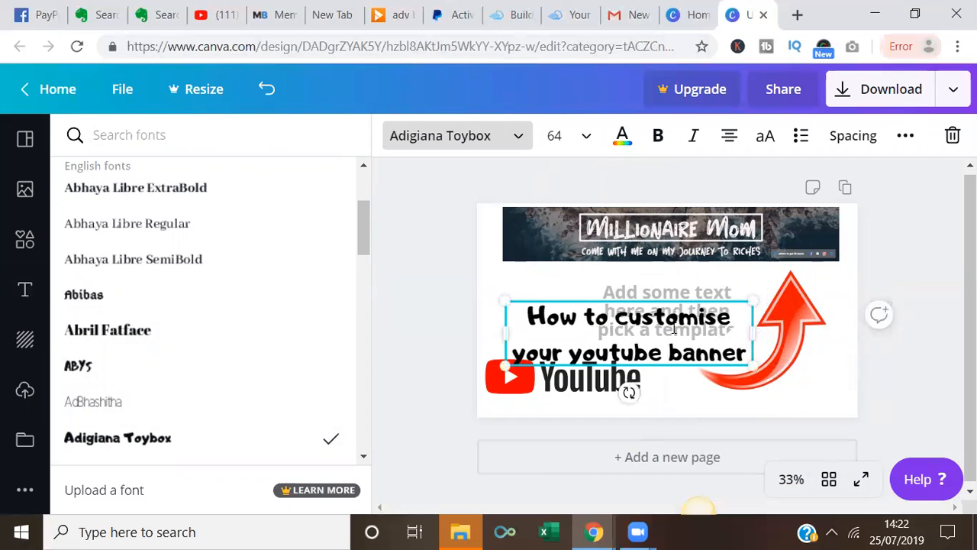
pyautogui.moveTo(677, 316); pyautogui.dragTo(661, 334)
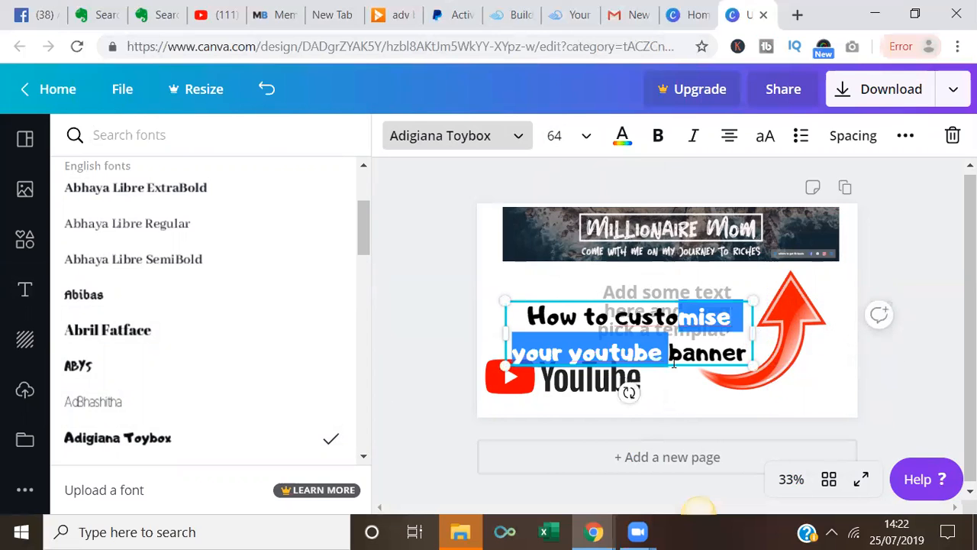
pyautogui.click(648, 287)
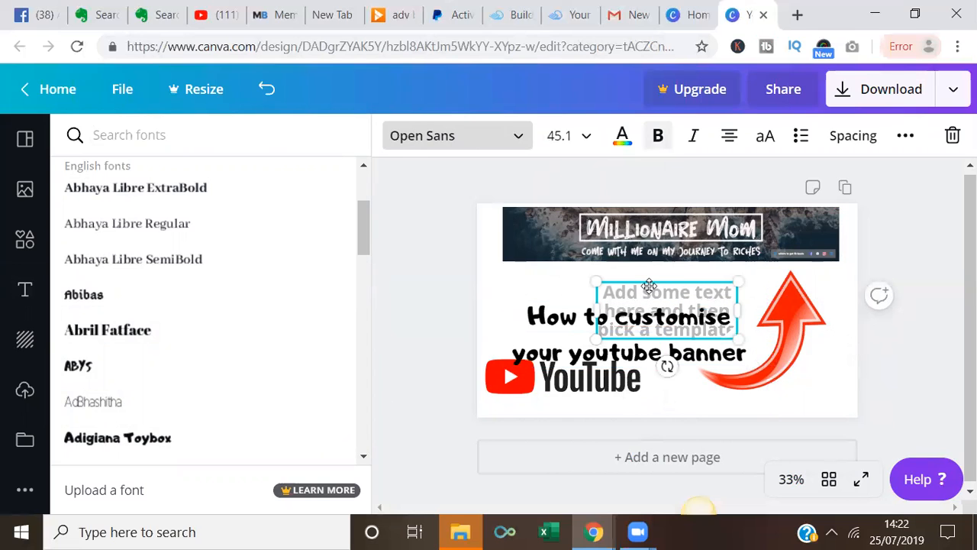
pyautogui.click(951, 135)
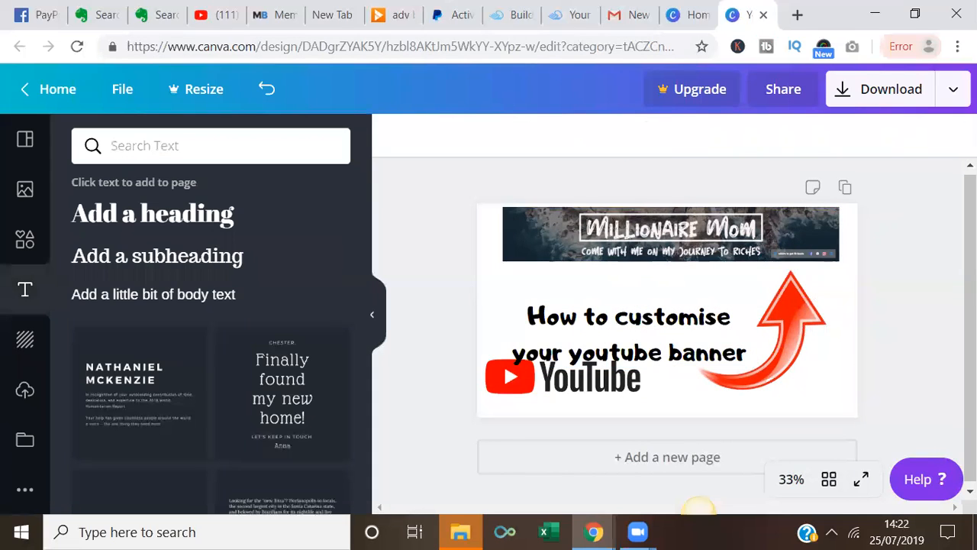
# - Move the YouTube logo up under the banner, enlarge it slightly, and place the heading below it near the page's lower edge
pyautogui.click(565, 320)
pyautogui.moveTo(562, 317); pyautogui.dragTo(556, 300)
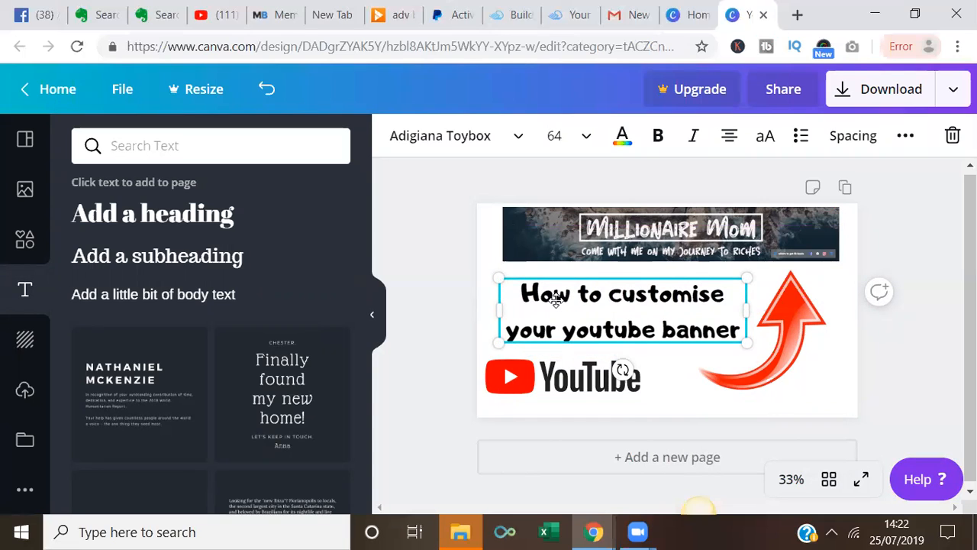
pyautogui.moveTo(524, 384); pyautogui.dragTo(588, 269)
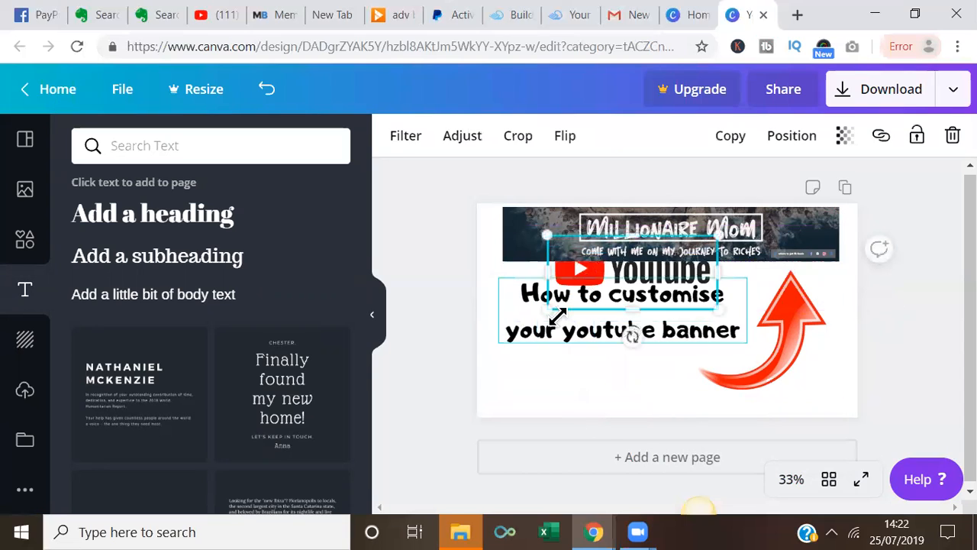
pyautogui.moveTo(558, 315); pyautogui.dragTo(534, 375)
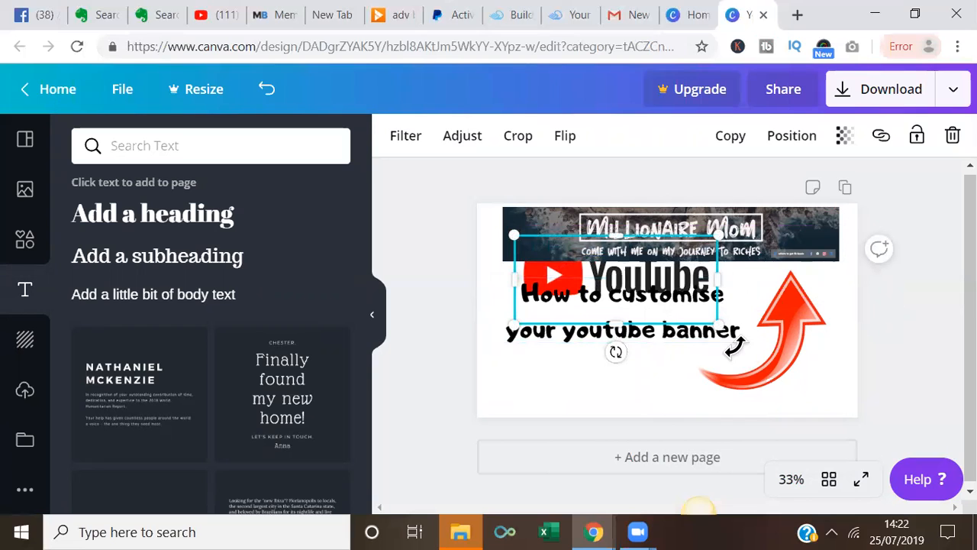
pyautogui.moveTo(706, 338); pyautogui.dragTo(701, 387)
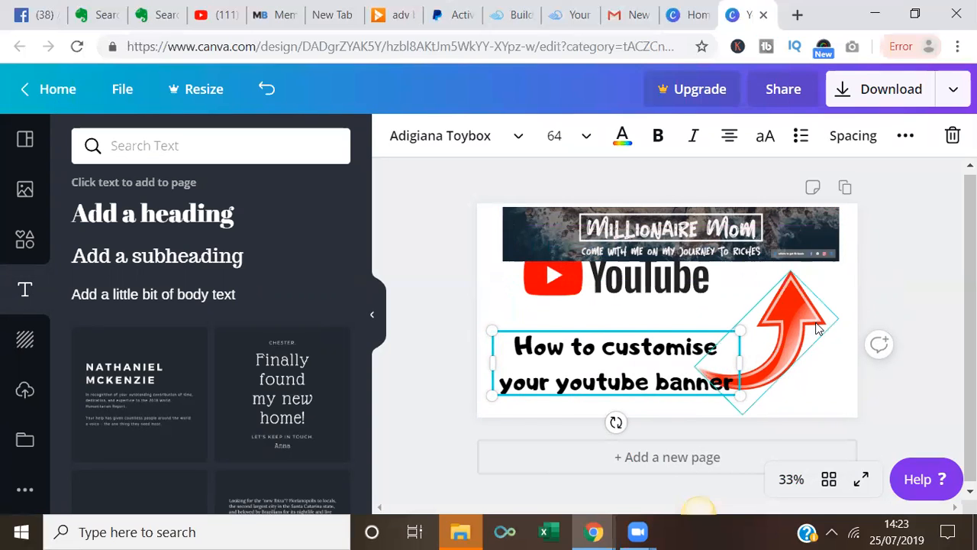
# - Shrink the red arrow and shift it right of the heading, and lower the YouTube logo clear of the banner
pyautogui.click(802, 341)
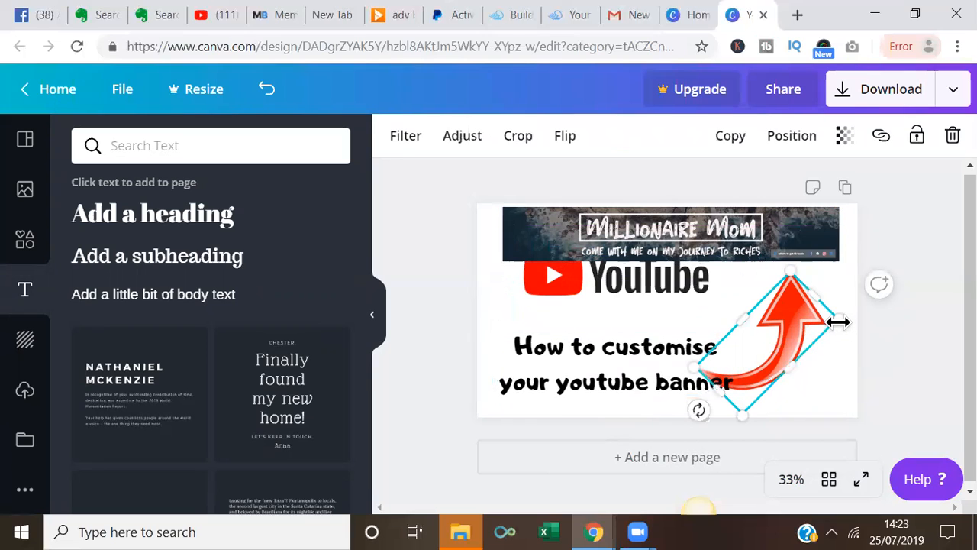
pyautogui.moveTo(829, 320)
pyautogui.mouseDown()
pyautogui.moveTo(817, 326)
pyautogui.moveTo(799, 305)
pyautogui.moveTo(820, 298)
pyautogui.moveTo(821, 309)
pyautogui.mouseUp()
pyautogui.moveTo(621, 300); pyautogui.dragTo(600, 302)
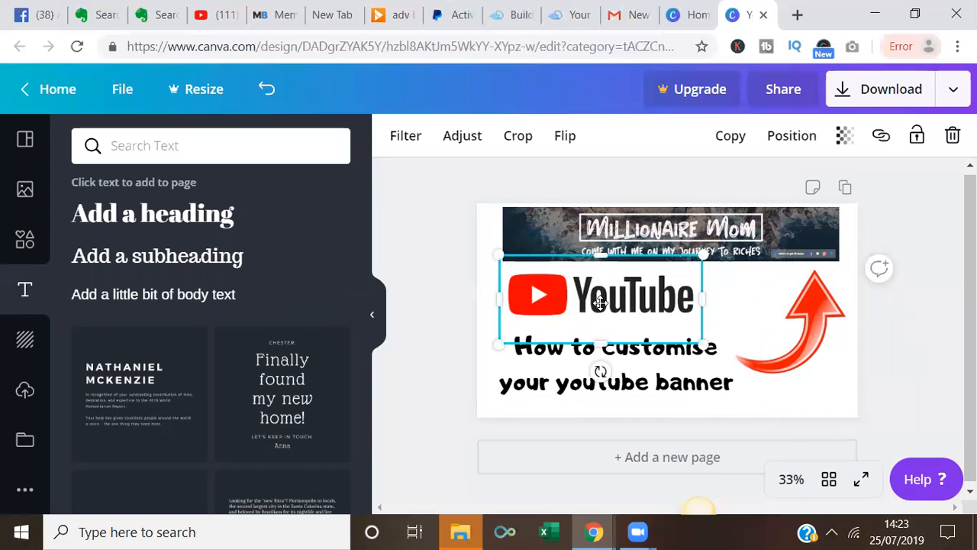
pyautogui.click(708, 238)
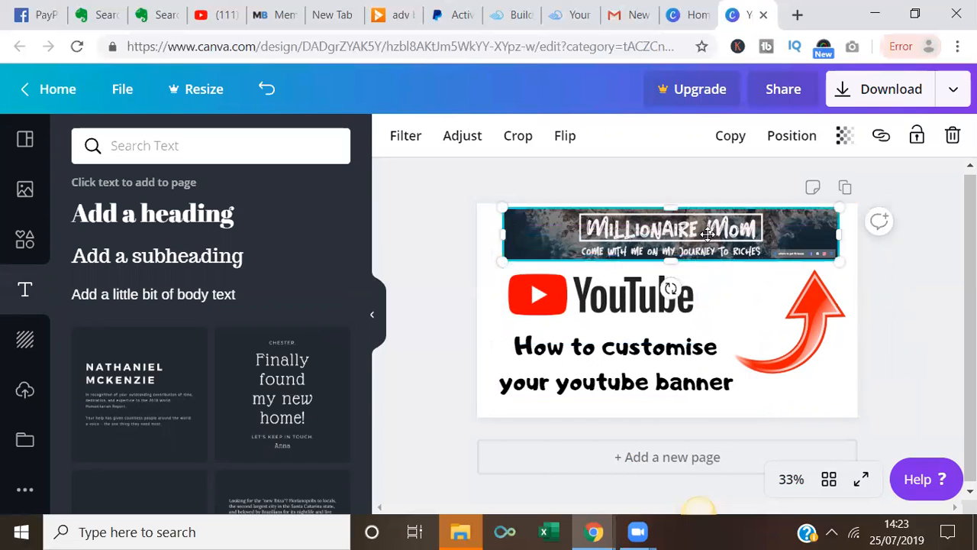
pyautogui.doubleClick(708, 234)
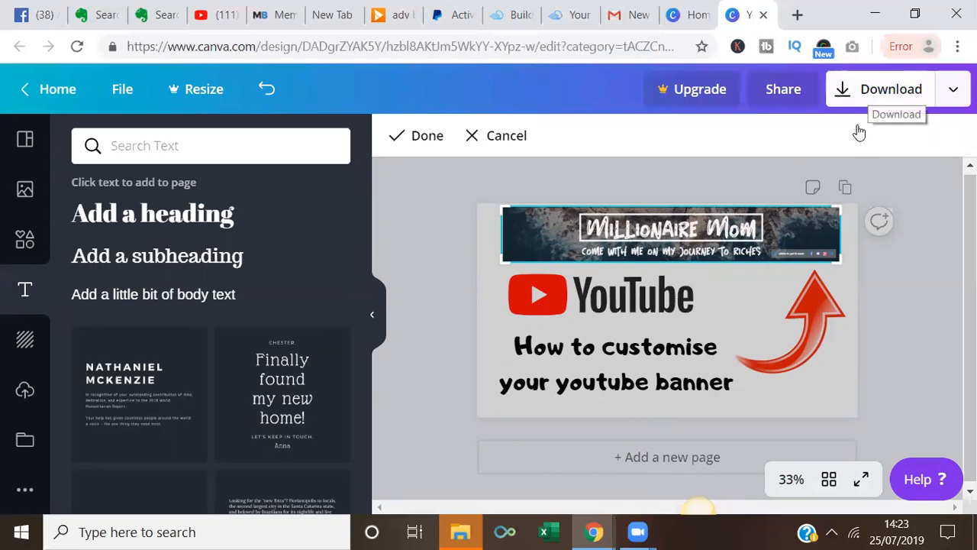
pyautogui.click(702, 371)
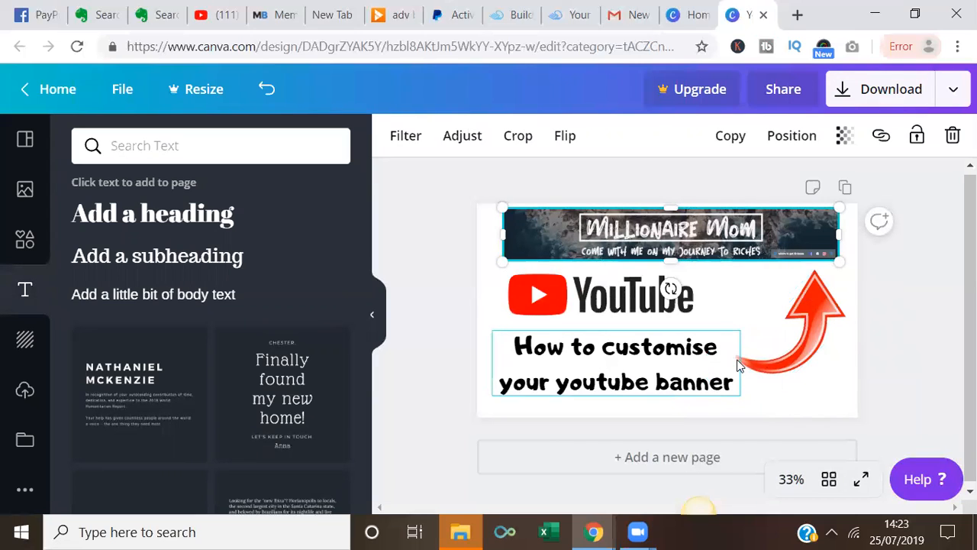
# - Narrow the heading's text box to a width of about 805 so it clears the arrow's tail
pyautogui.click(736, 366)
pyautogui.moveTo(741, 364)
pyautogui.mouseDown()
pyautogui.moveTo(856, 351)
pyautogui.moveTo(735, 365)
pyautogui.mouseUp()
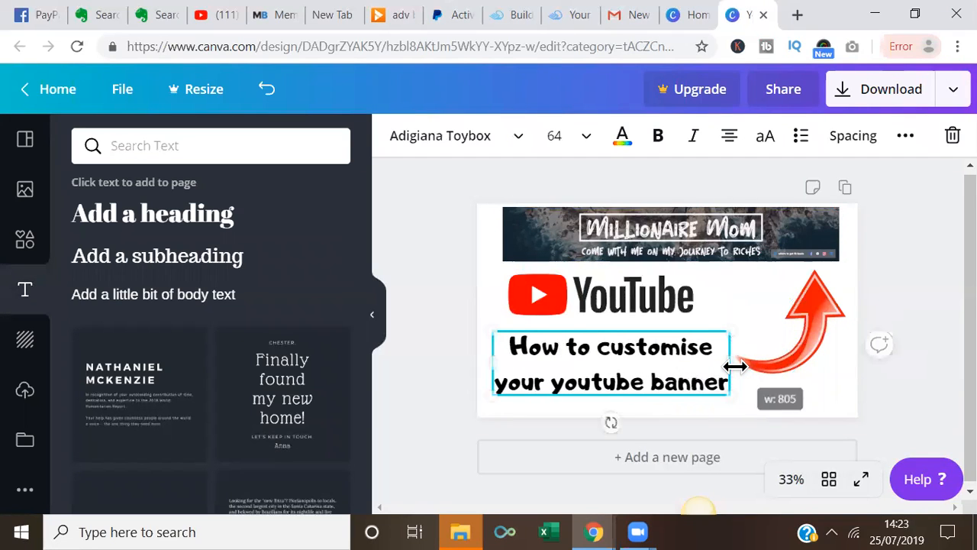
# - Download the finished thumbnail as a PNG and dismiss the Canva Pro trial offer
pyautogui.click(877, 90)
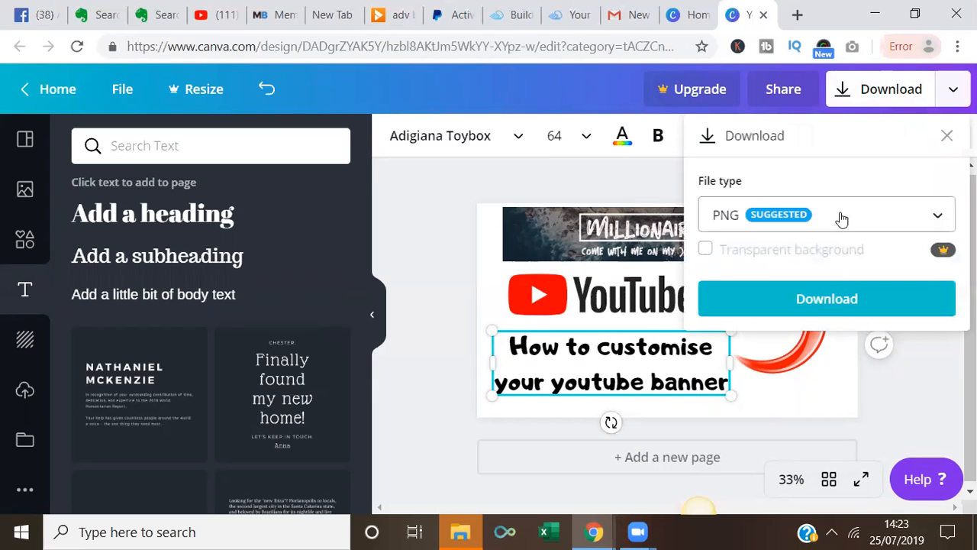
pyautogui.click(816, 309)
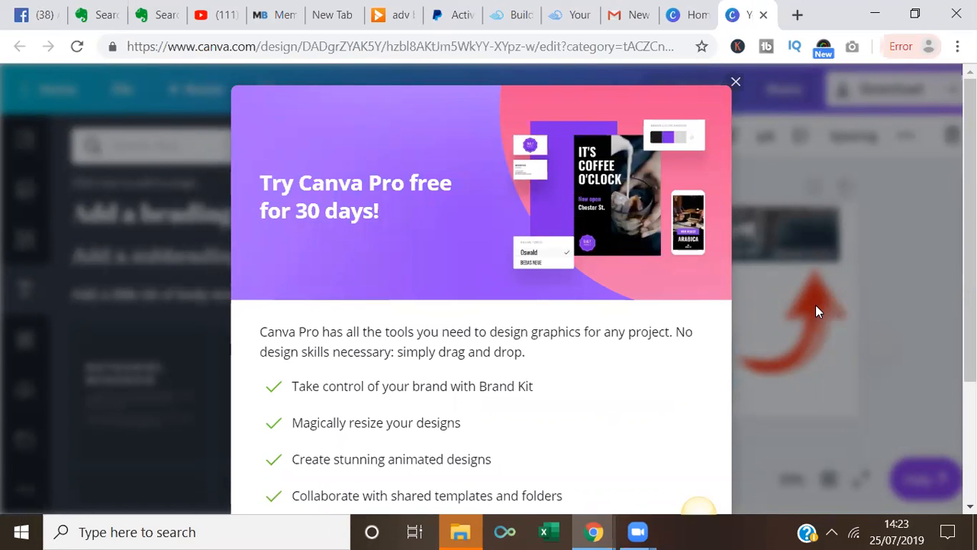
pyautogui.click(735, 83)
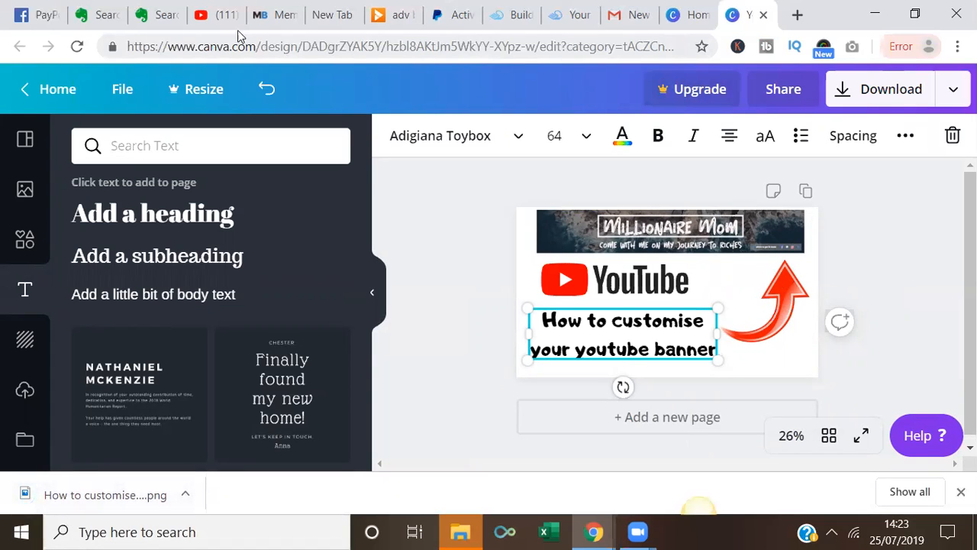
# - Switch to YouTube in the browser and open the account's own channel page
pyautogui.click(221, 13)
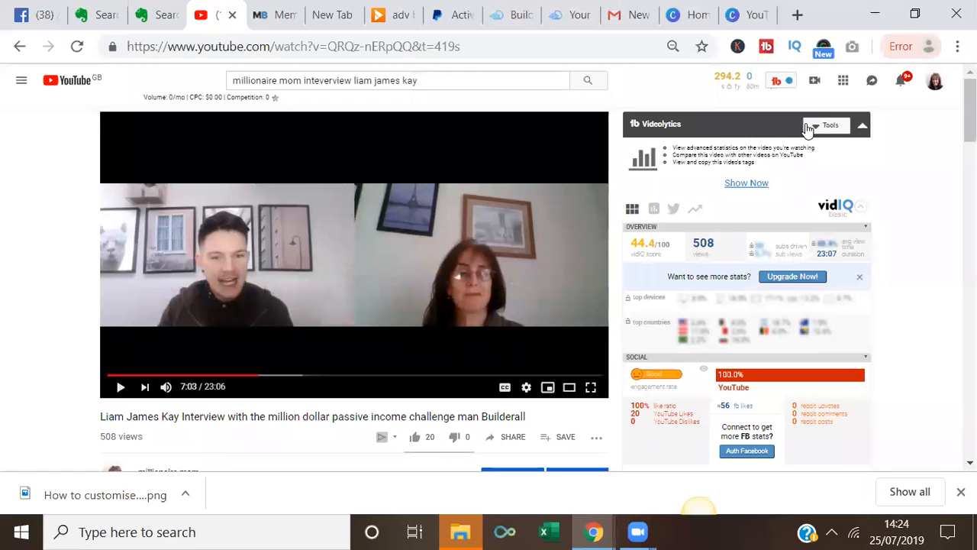
pyautogui.click(933, 87)
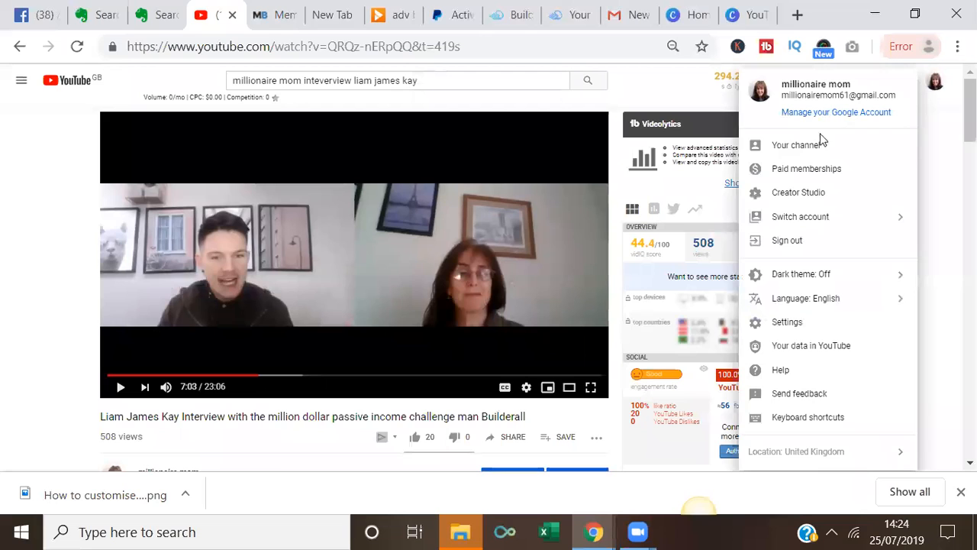
pyautogui.click(815, 145)
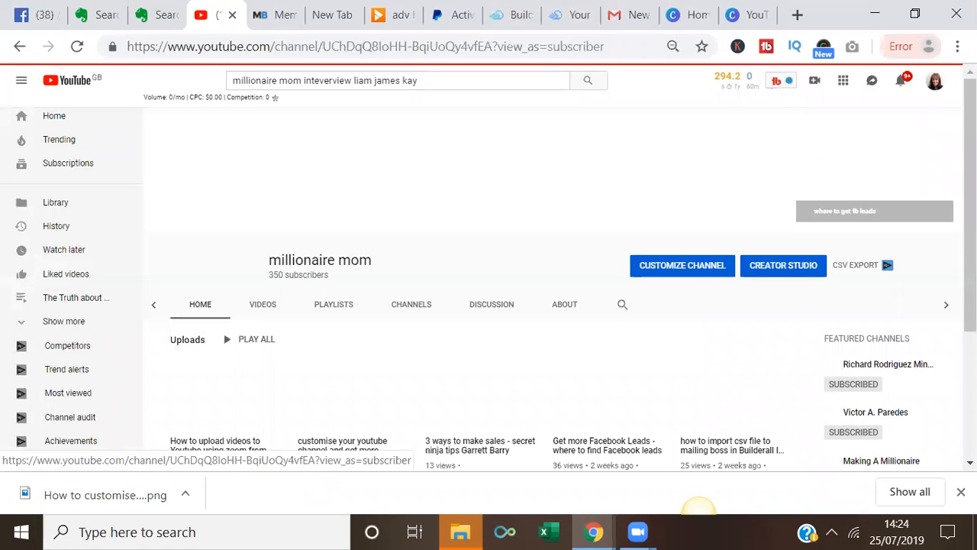
# - Open the video "customise your youtube channel and get more subscribers" from the channel's uploads
pyautogui.scroll(-1, 553, 288)
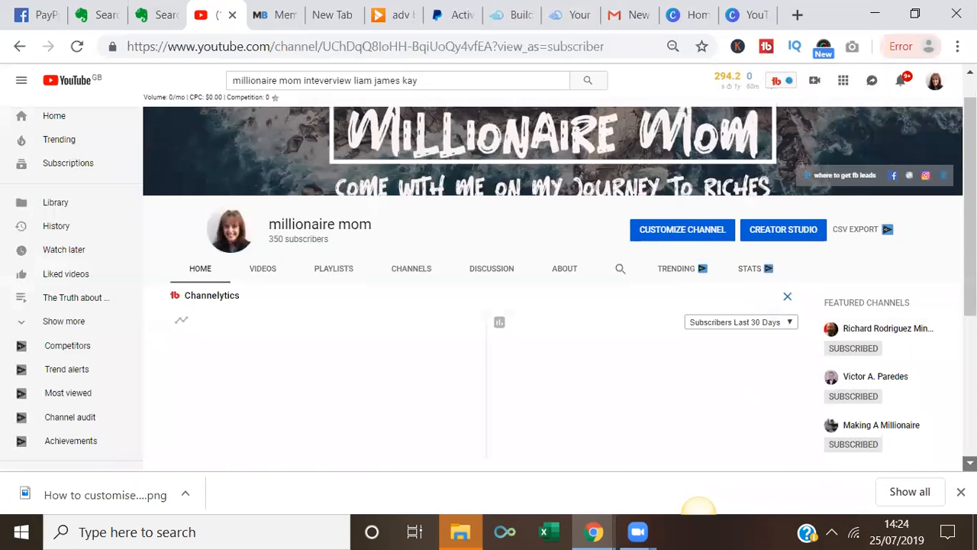
pyautogui.scroll(-1, 553, 288)
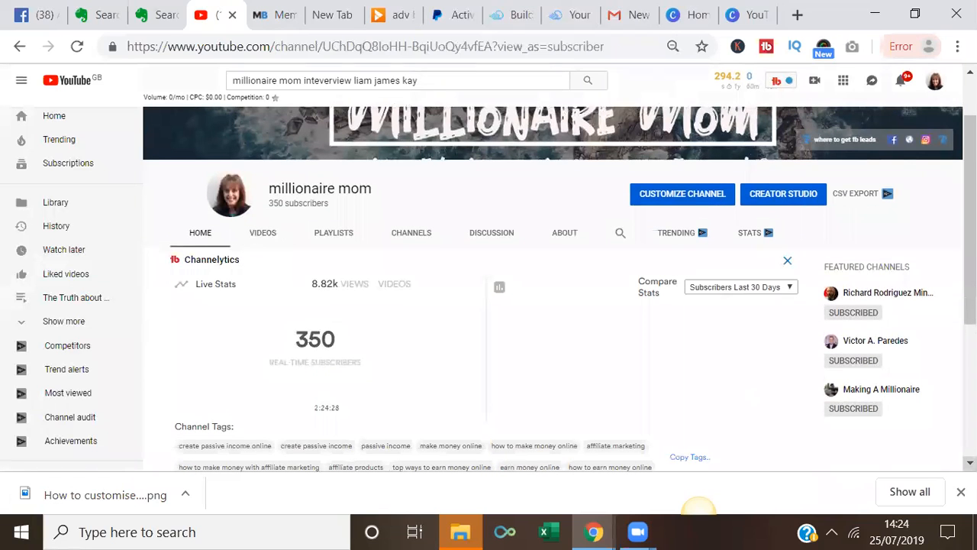
pyautogui.scroll(-3, 553, 288)
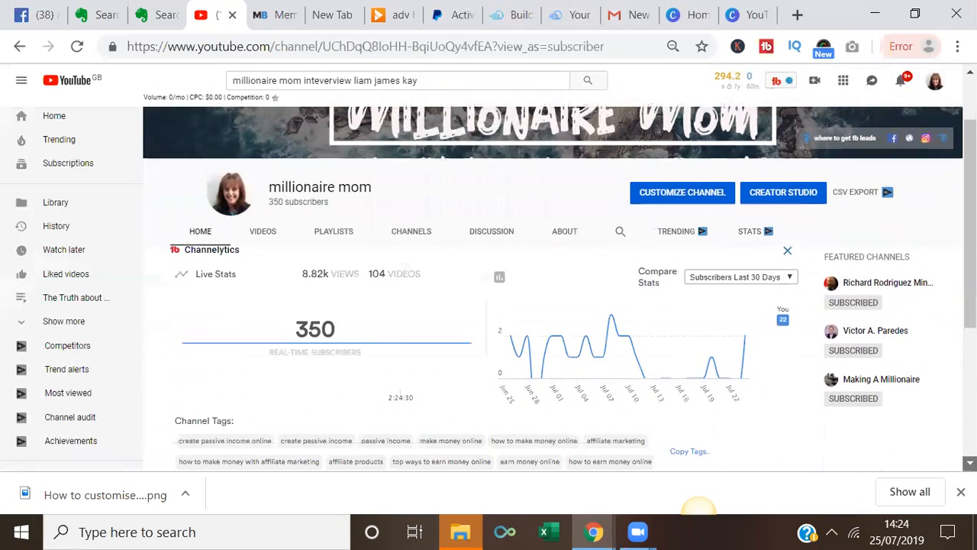
pyautogui.scroll(-1, 367, 357)
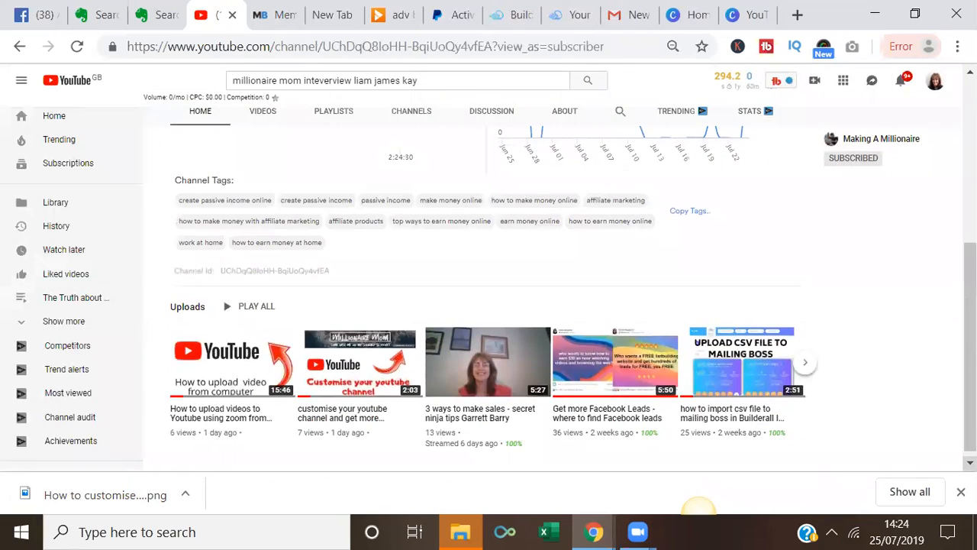
pyautogui.click(366, 358)
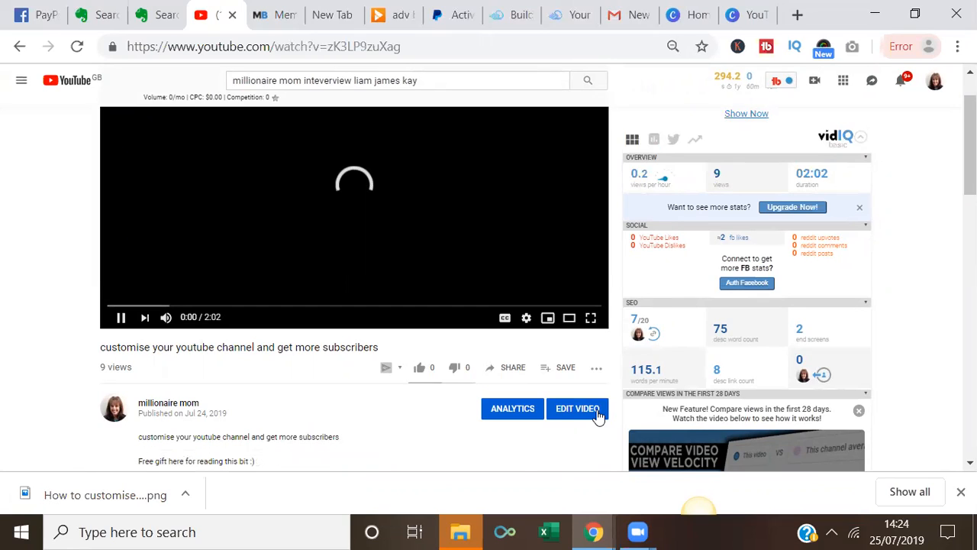
# - Open the video's info and settings for editing and bring up the options for its custom thumbnail
pyautogui.click(576, 412)
pyautogui.click(576, 409)
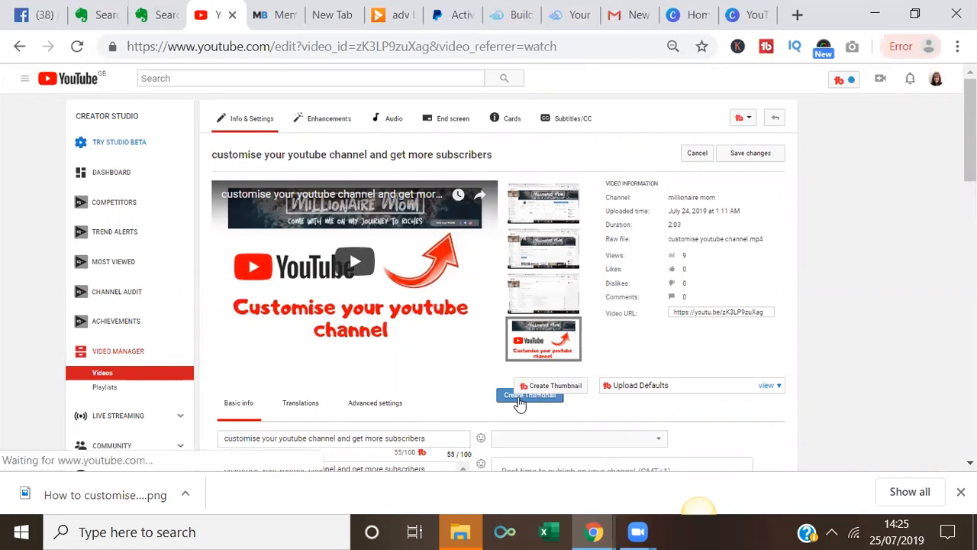
pyautogui.moveTo(549, 341)
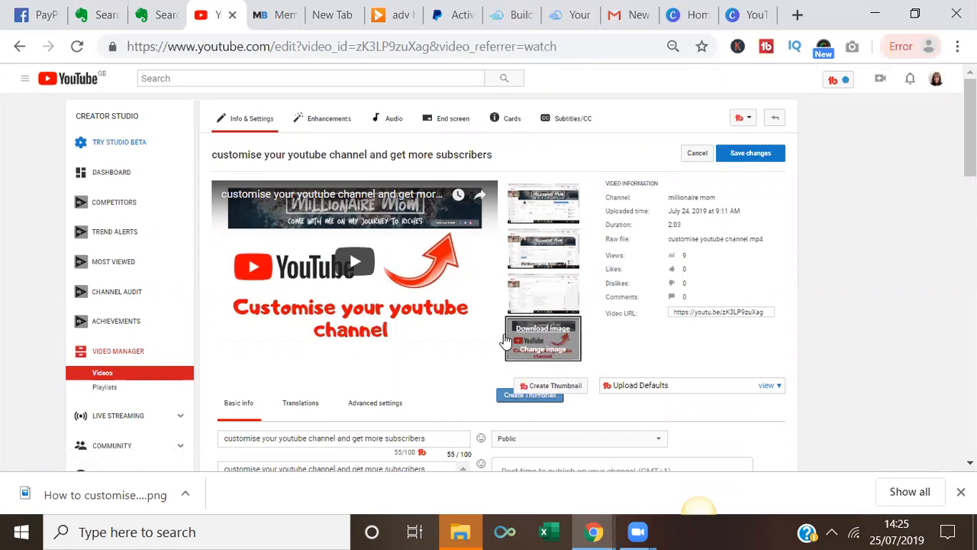